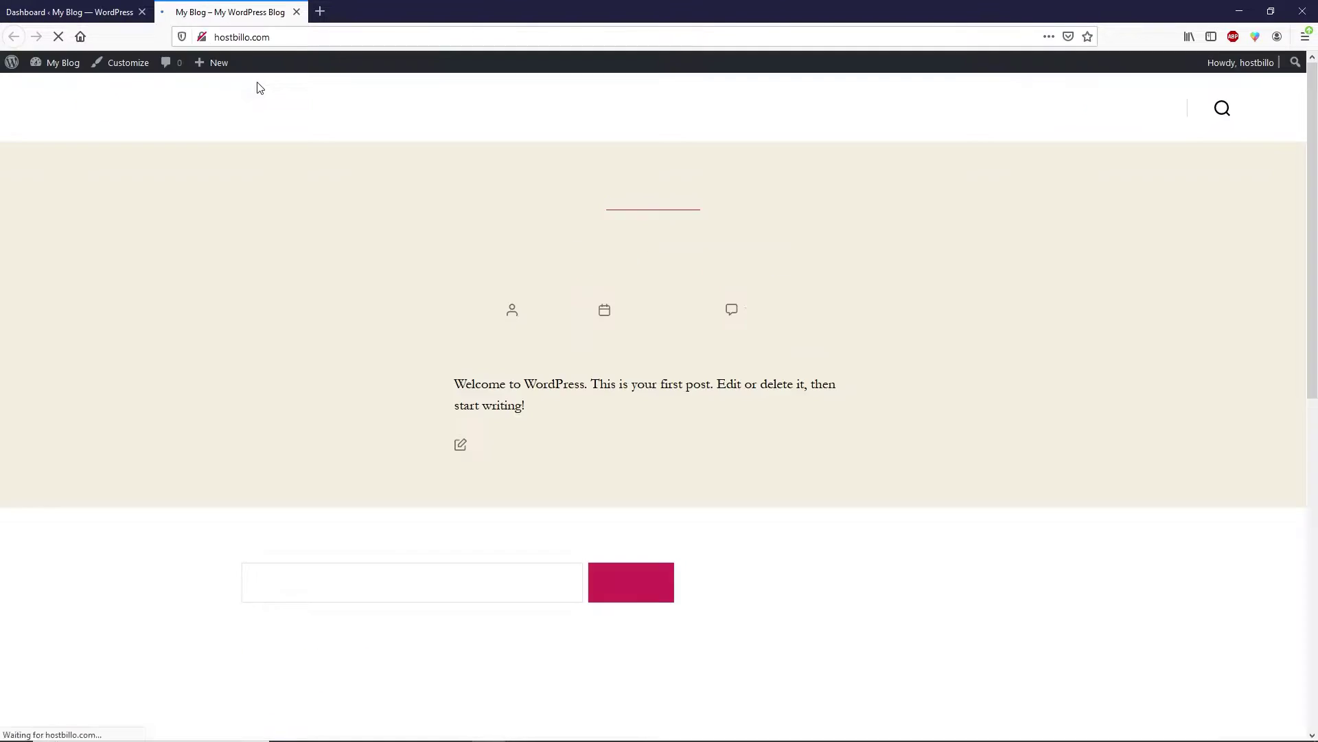
Step: Look over the blog's public front page and close it to return to the WordPress dashboard
{"action": "scroll", "coordinate": [269, 158], "scroll_direction": "down", "scroll_amount": 2}
{"action": "scroll", "coordinate": [271, 165], "scroll_direction": "up", "scroll_amount": 2}
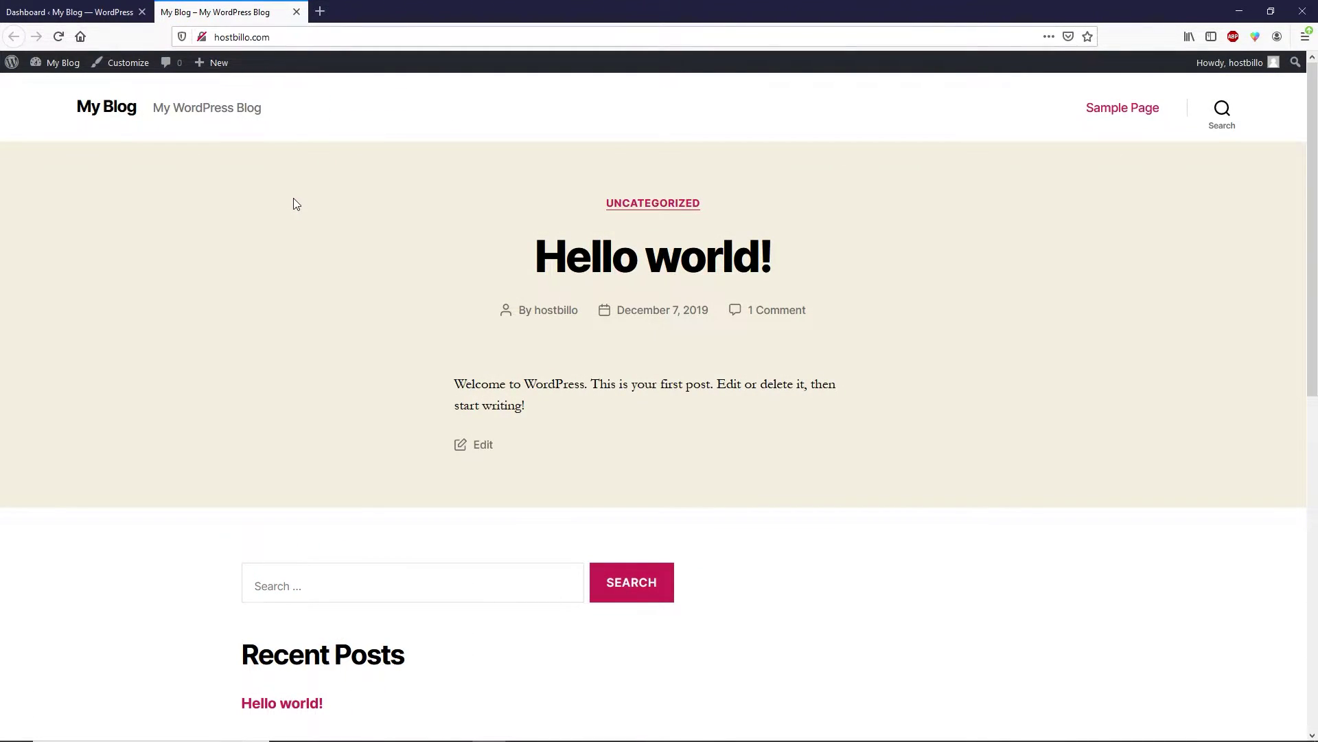
{"action": "left_click", "coordinate": [296, 12]}
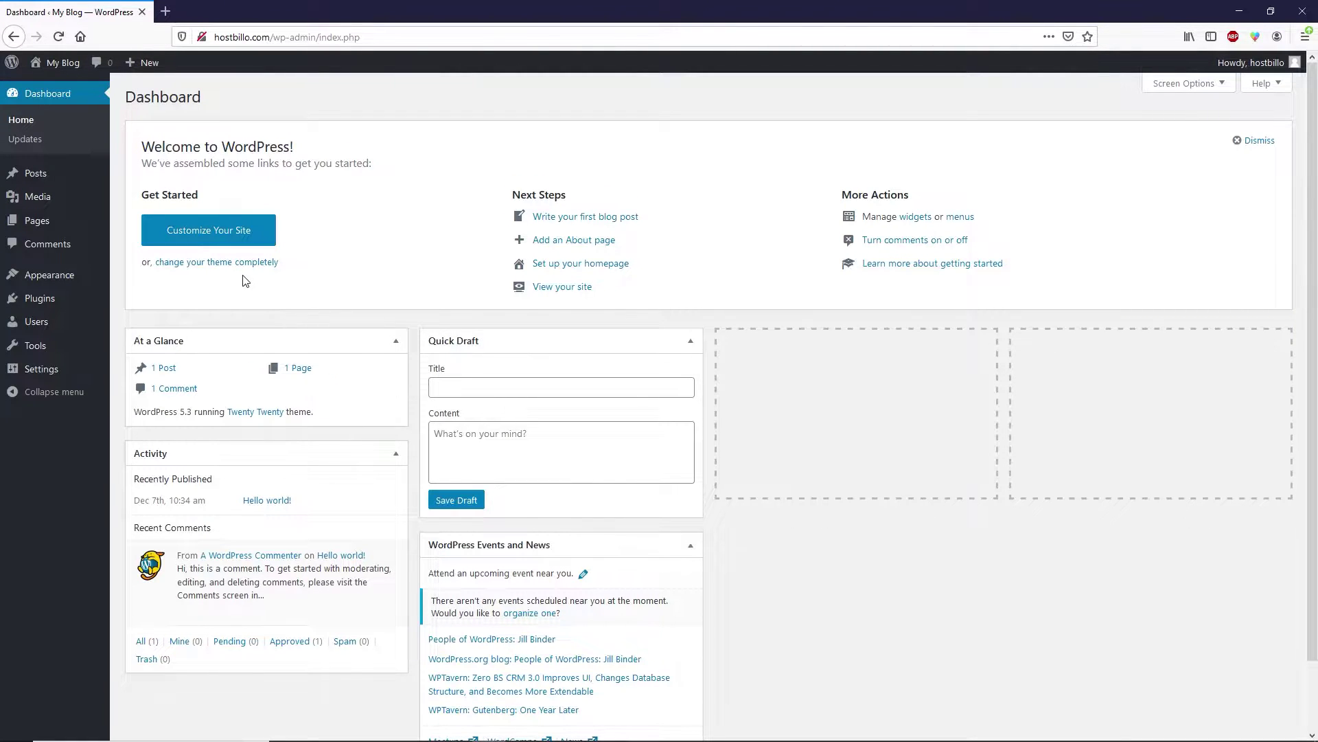
Step: Search the plugin directory for "google map", then install and activate the WP Google Maps plugin
{"action": "mouse_move", "coordinate": [15, 300]}
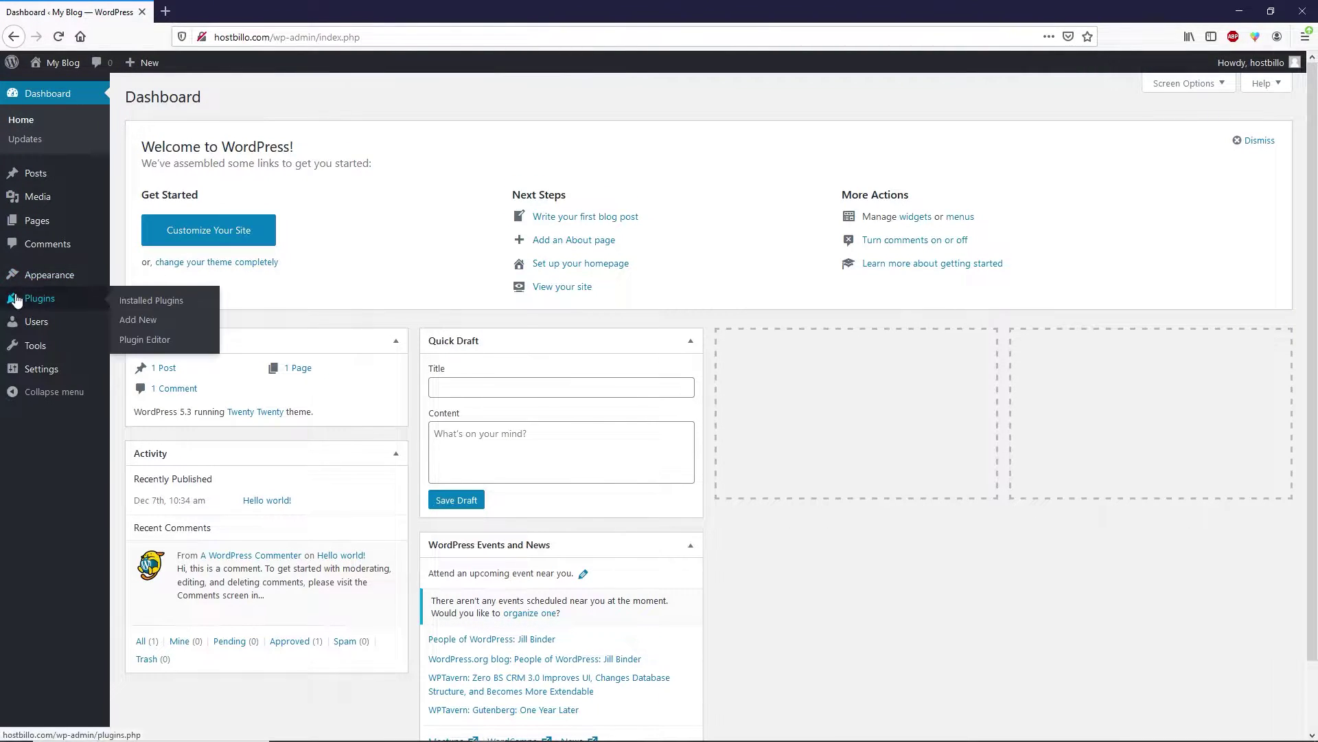
{"action": "left_click", "coordinate": [143, 321]}
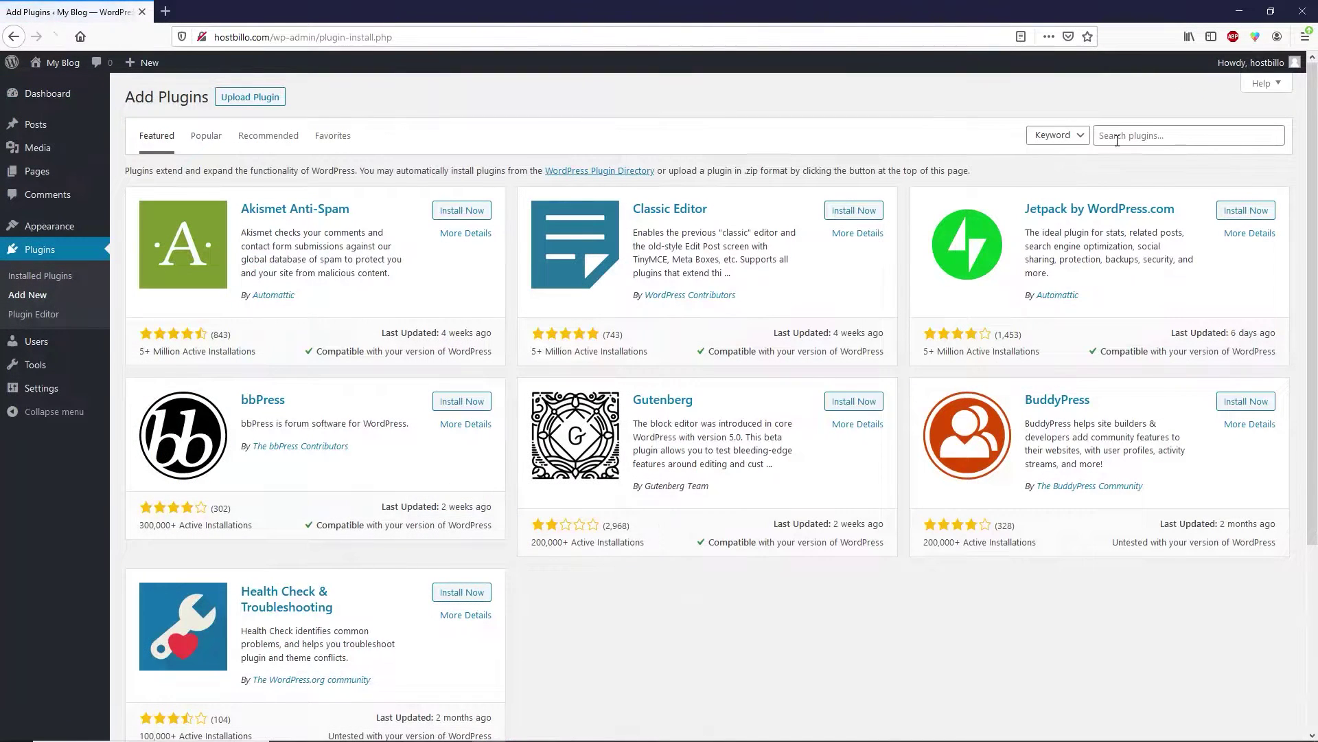
{"action": "left_click", "coordinate": [1120, 135]}
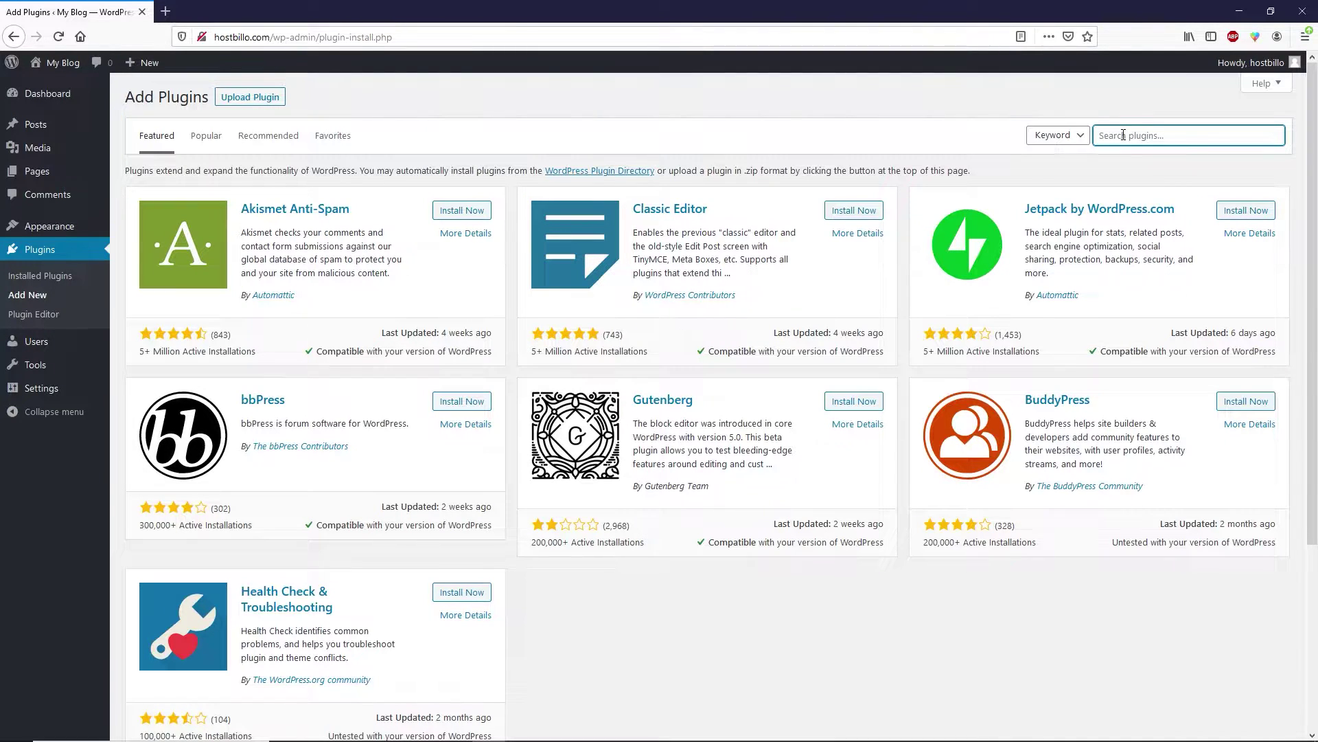
{"action": "type", "text": "google map"}
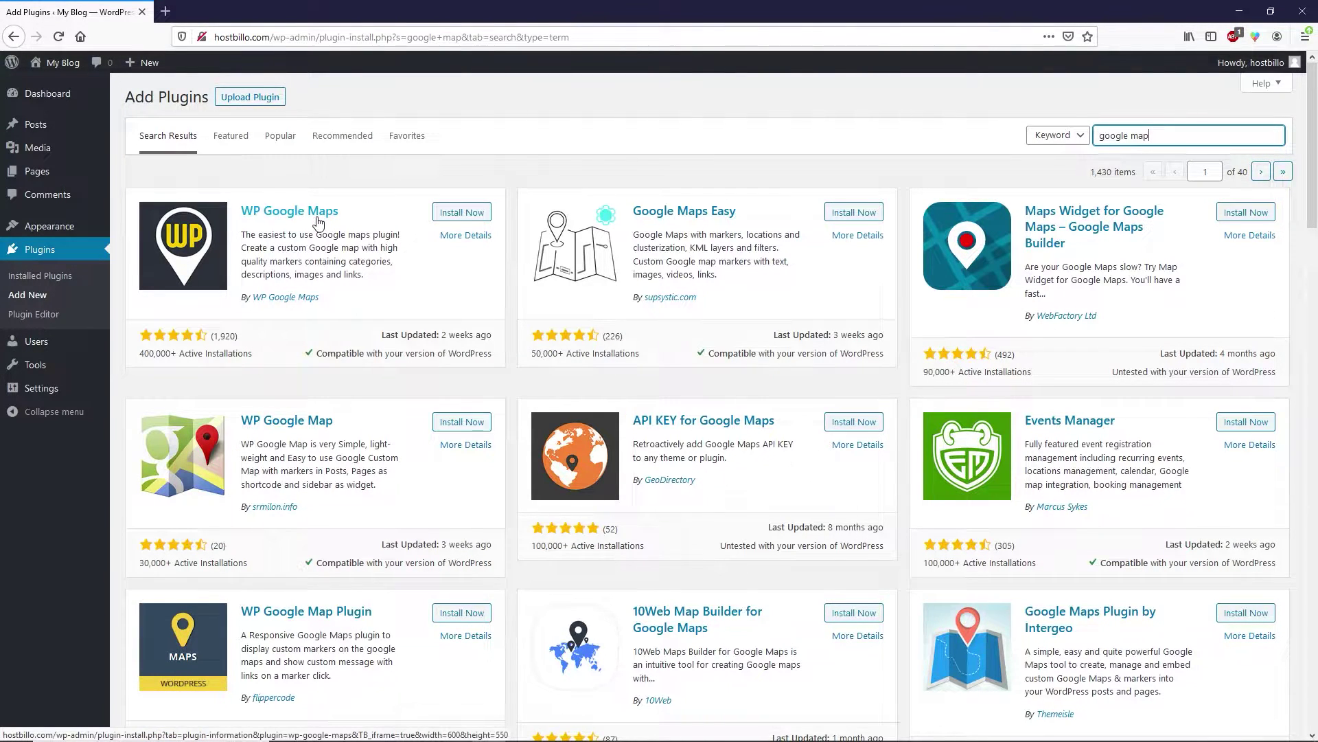
{"action": "left_click", "coordinate": [462, 212]}
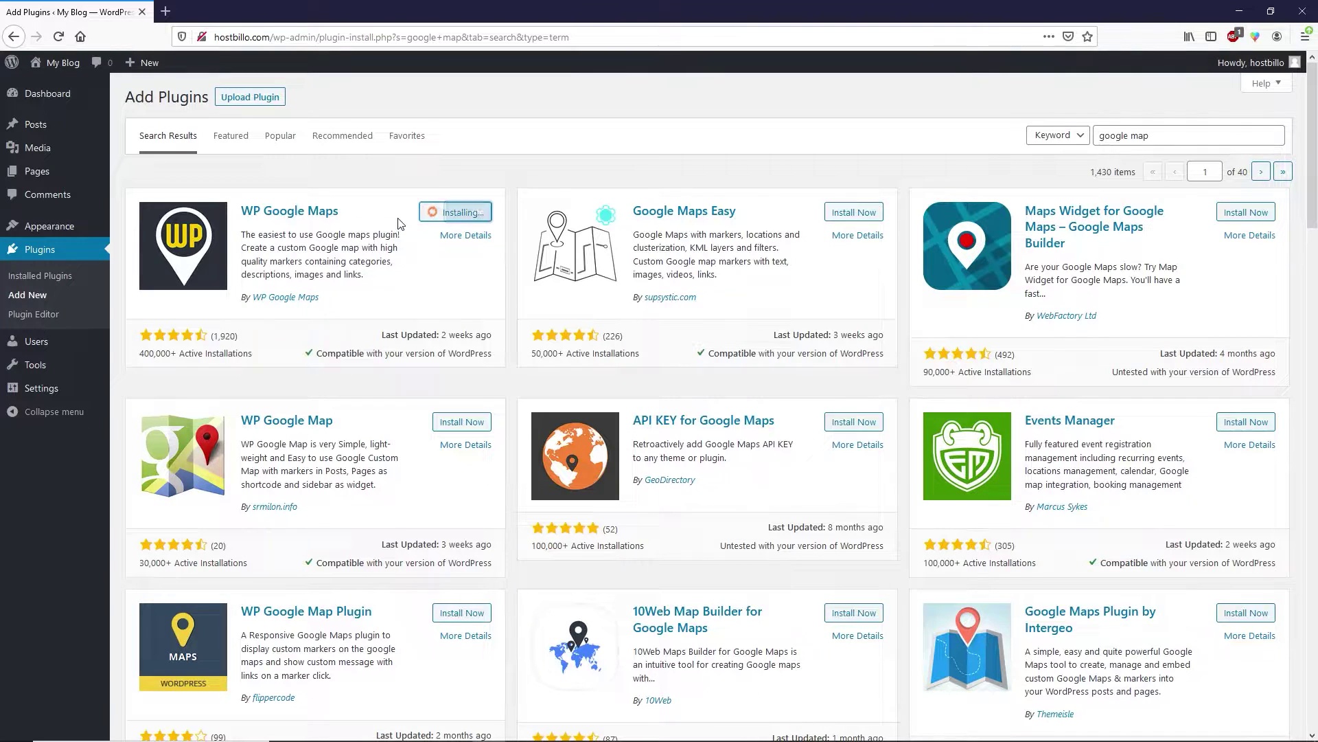
{"action": "left_click", "coordinate": [456, 217]}
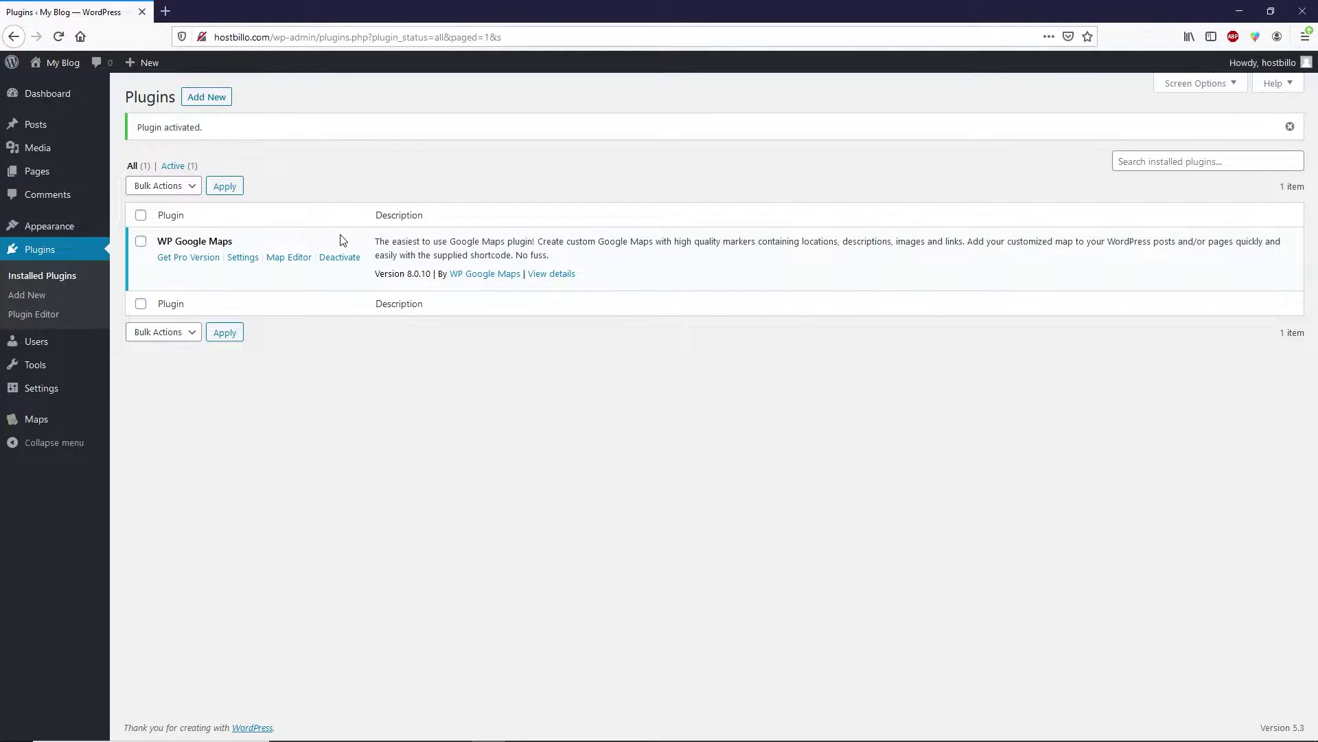
Step: Open the Advanced settings of WP Google Maps at the Google Maps API key field
{"action": "mouse_move", "coordinate": [62, 421]}
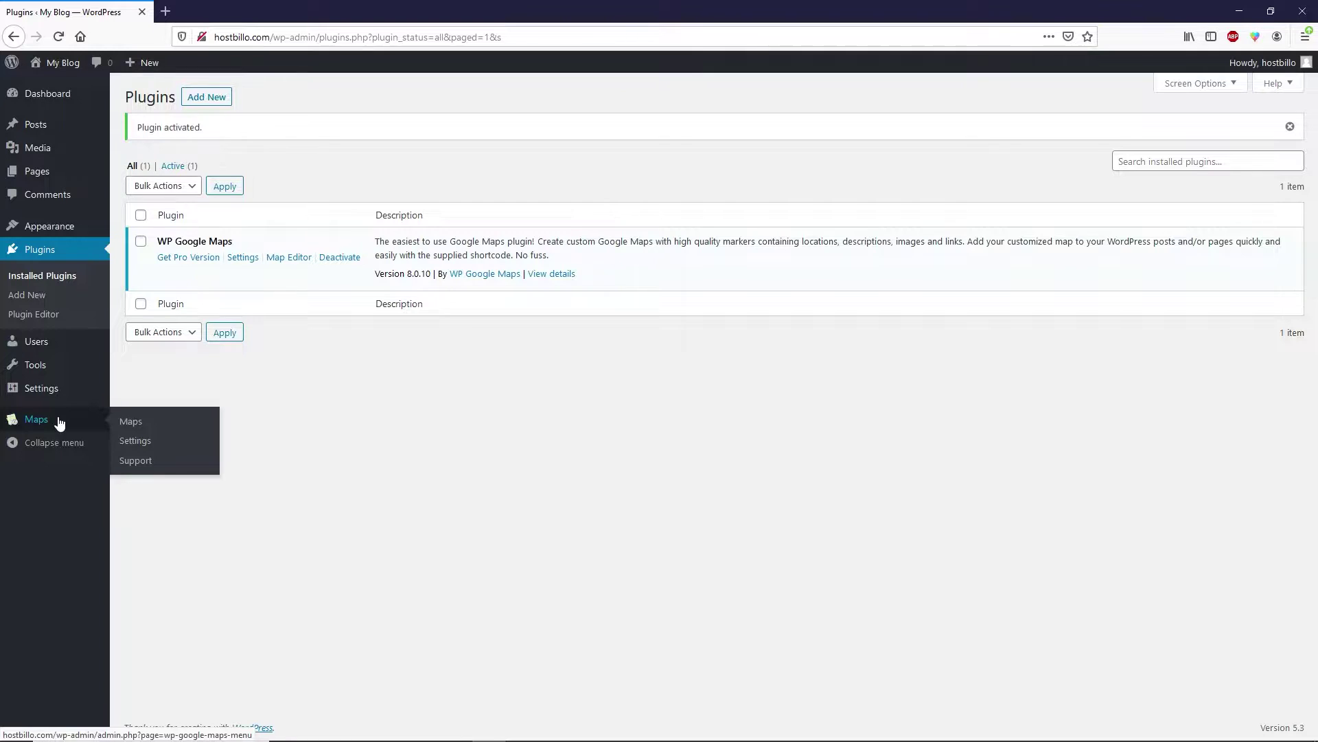
{"action": "left_click", "coordinate": [141, 441]}
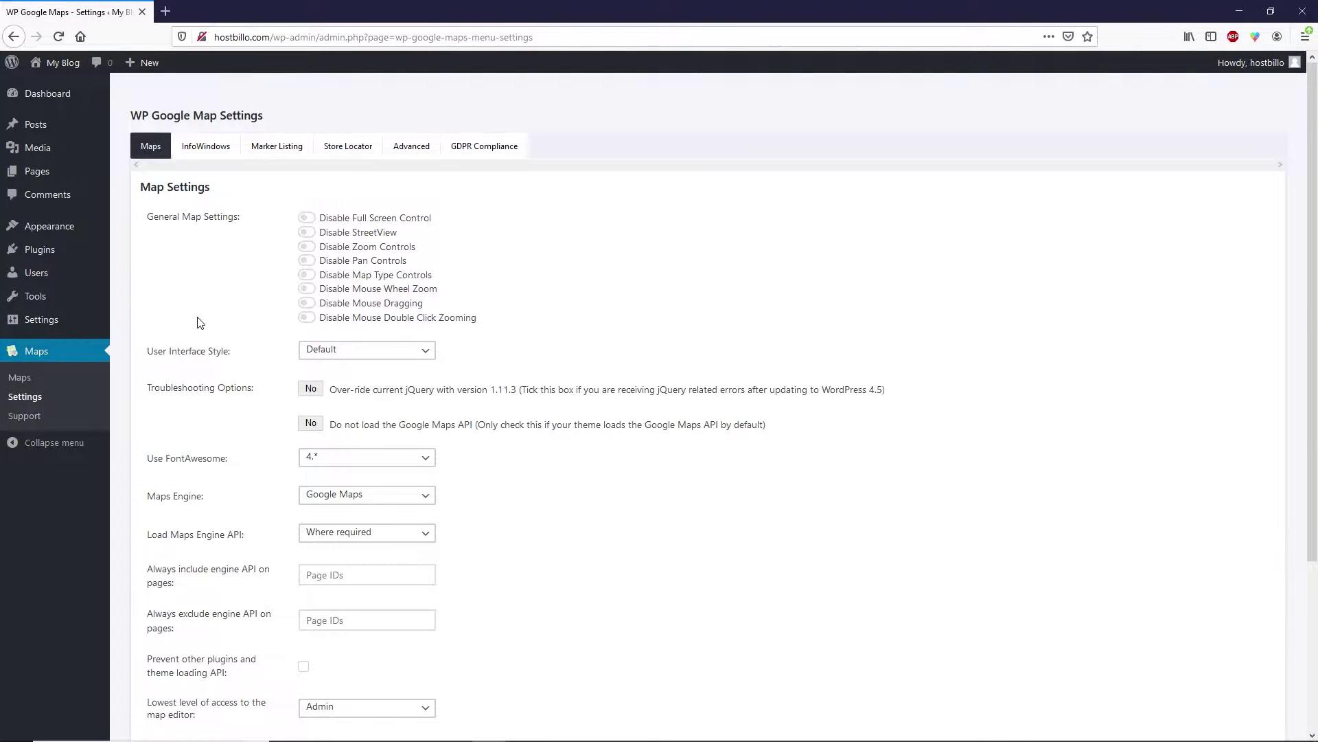
{"action": "left_click", "coordinate": [426, 159]}
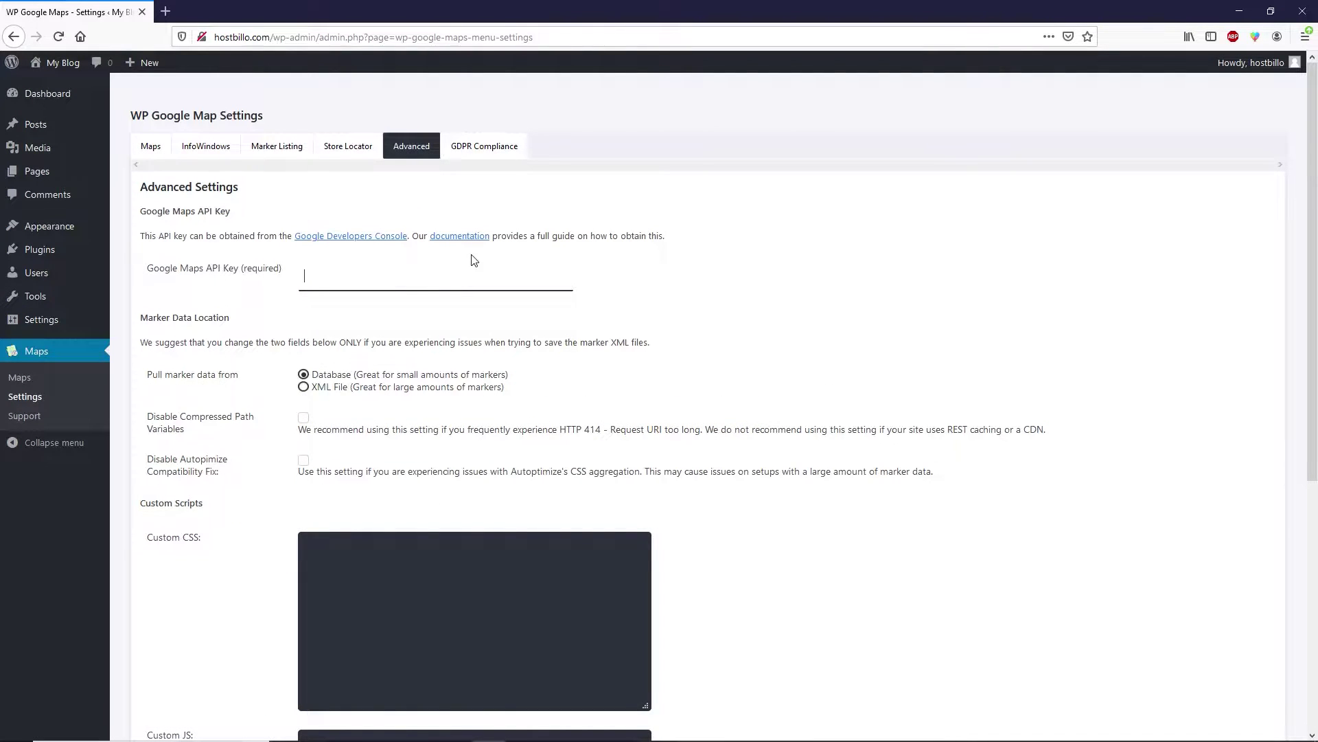
{"action": "left_click", "coordinate": [468, 266]}
Step: Open google.com in a new browser tab and search for "google cloud"
{"action": "left_click", "coordinate": [166, 11]}
{"action": "type", "text": "google.com"}
{"action": "key", "text": "Return"}
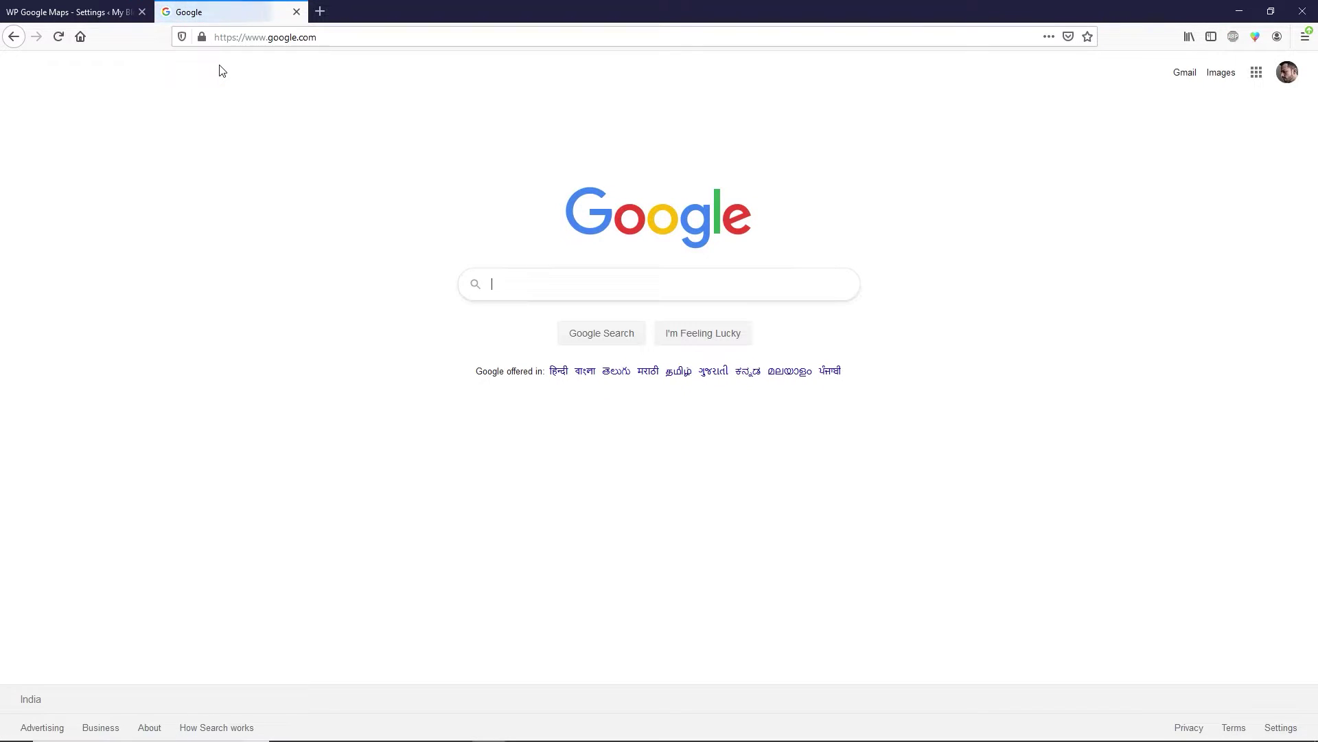
{"action": "type", "text": "goog"}
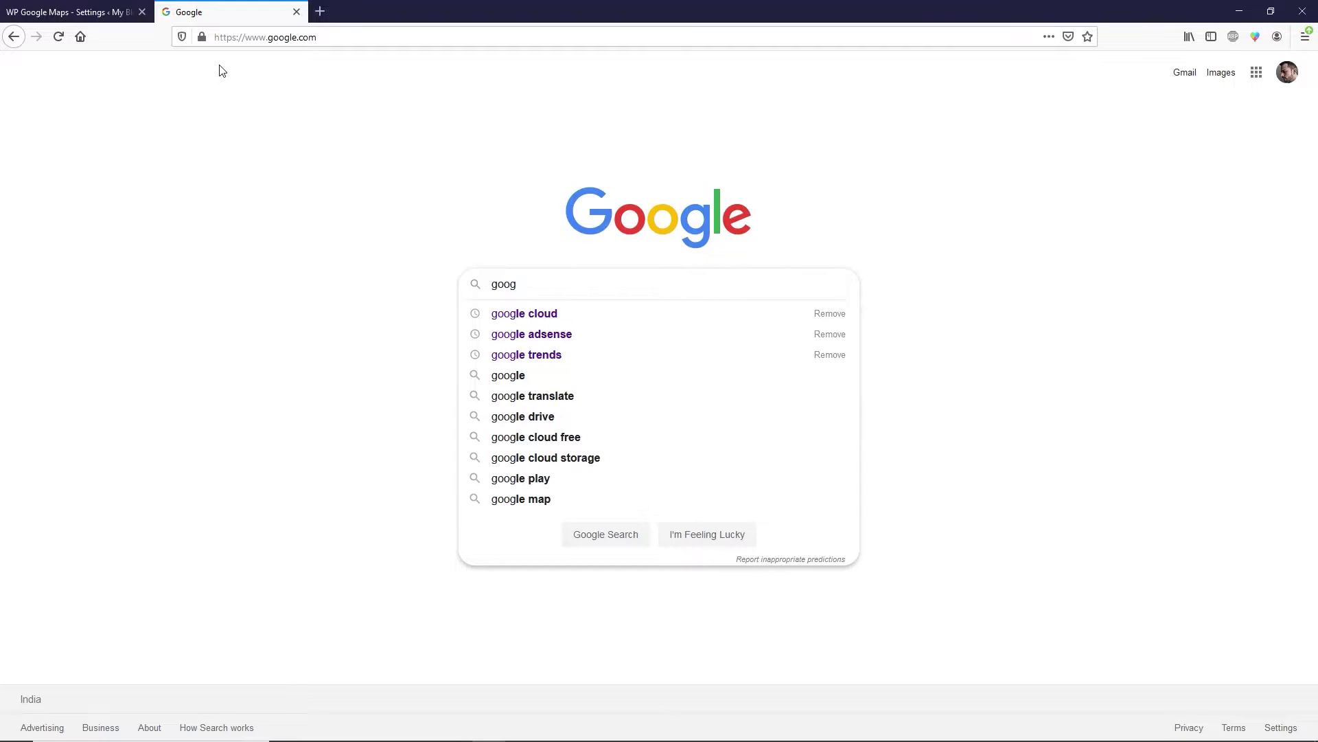
{"action": "key", "text": "Down"}
{"action": "key", "text": "Return"}
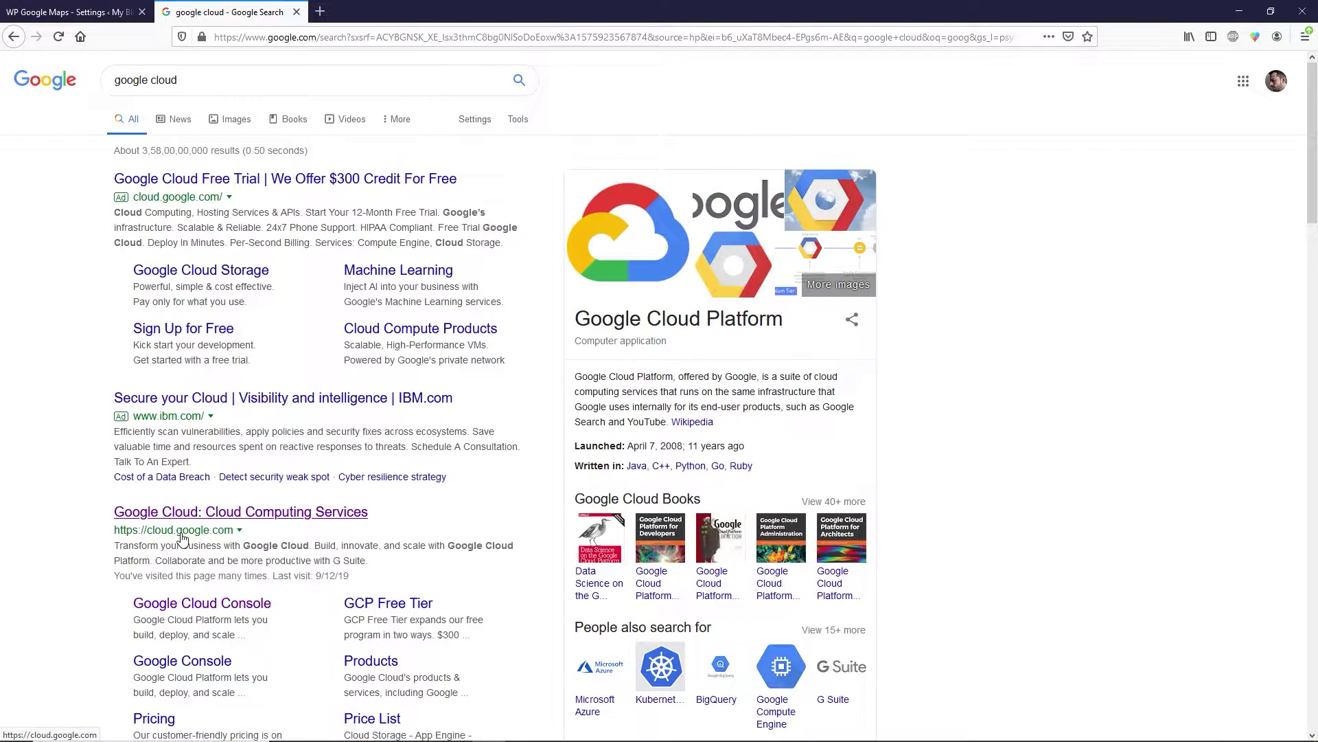
Step: Go to the Google Cloud console from the Google Cloud website and select the project My First Project
{"action": "left_click", "coordinate": [212, 520]}
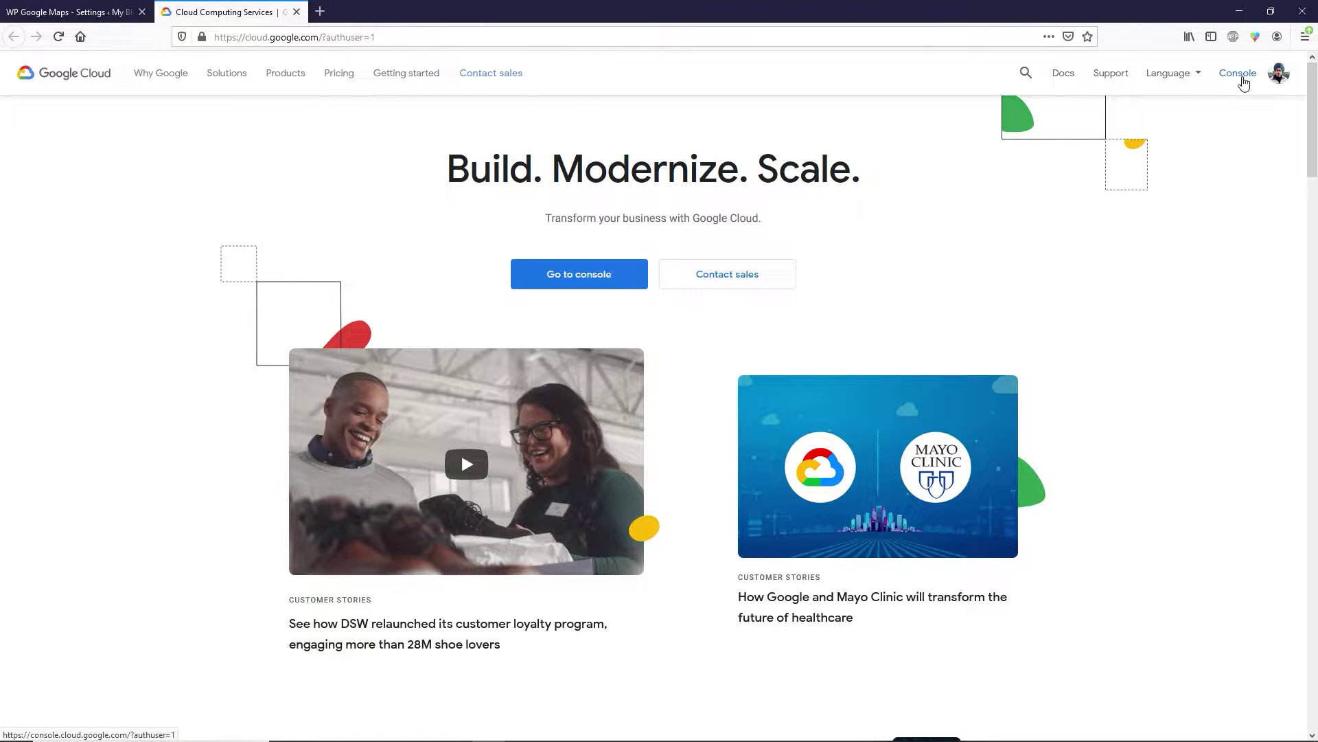
{"action": "left_click", "coordinate": [1239, 73]}
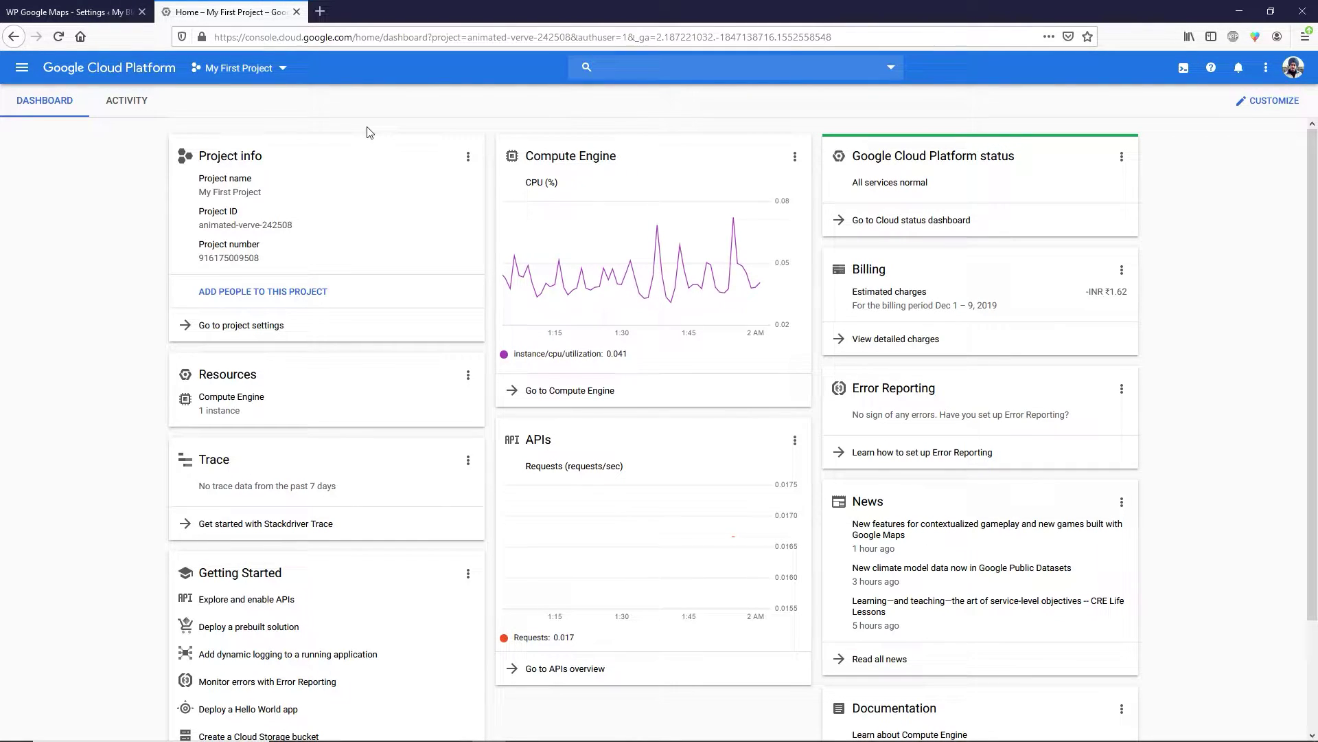
{"action": "left_click", "coordinate": [289, 72]}
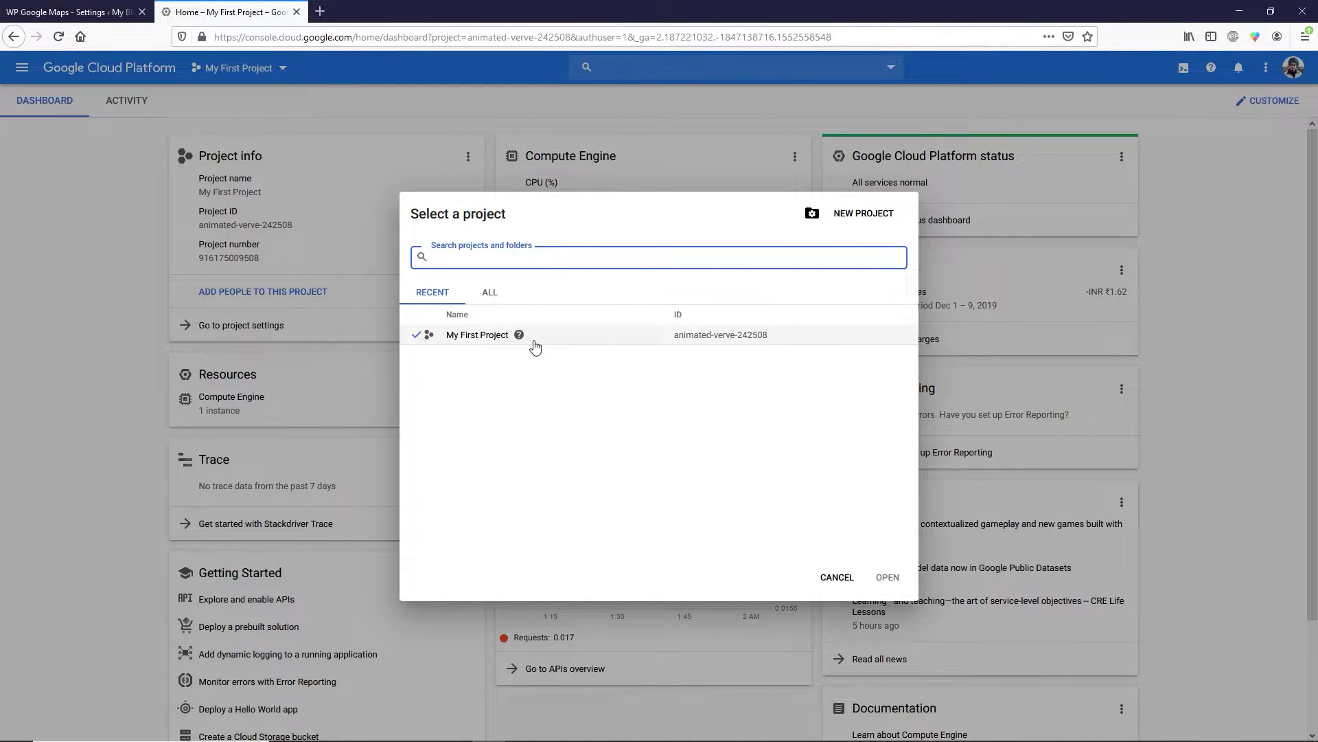
{"action": "left_click", "coordinate": [479, 335]}
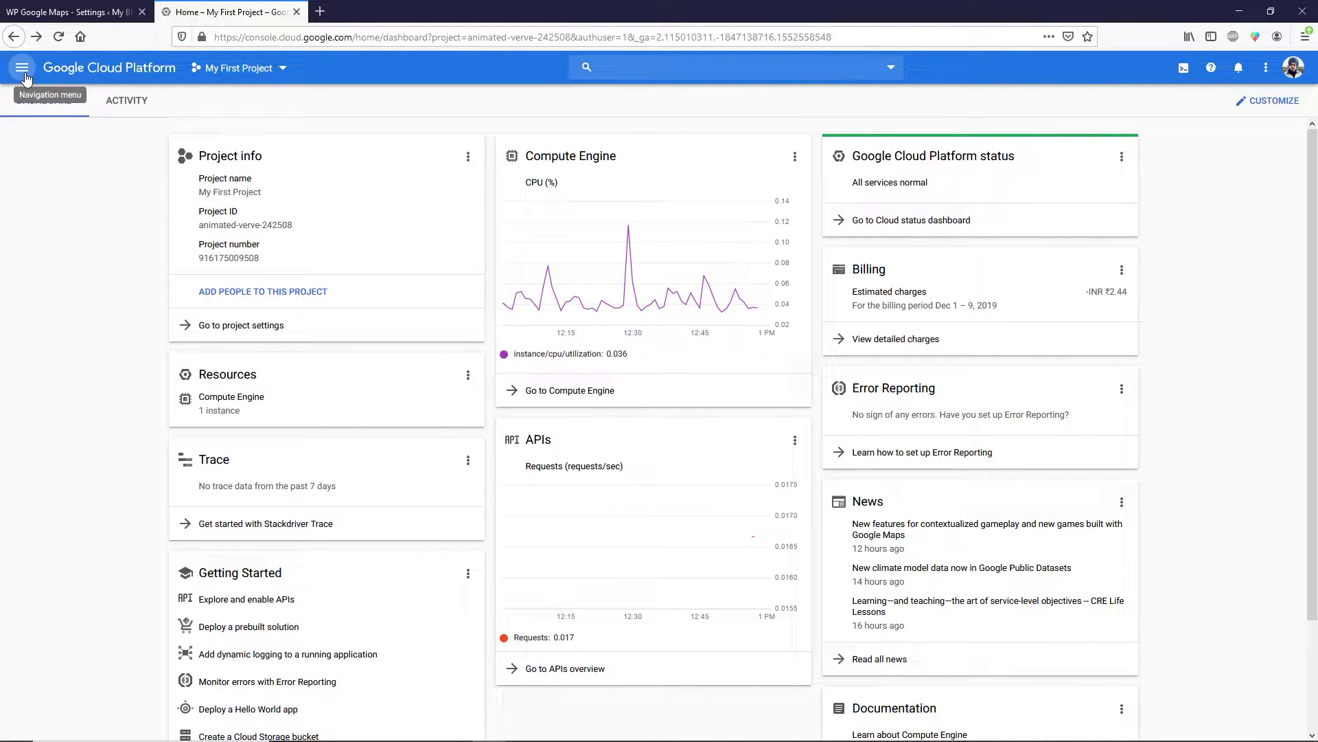
Step: Open the API Library through the APIs & Services dashboard, and return to the project's home page
{"action": "left_click", "coordinate": [22, 67]}
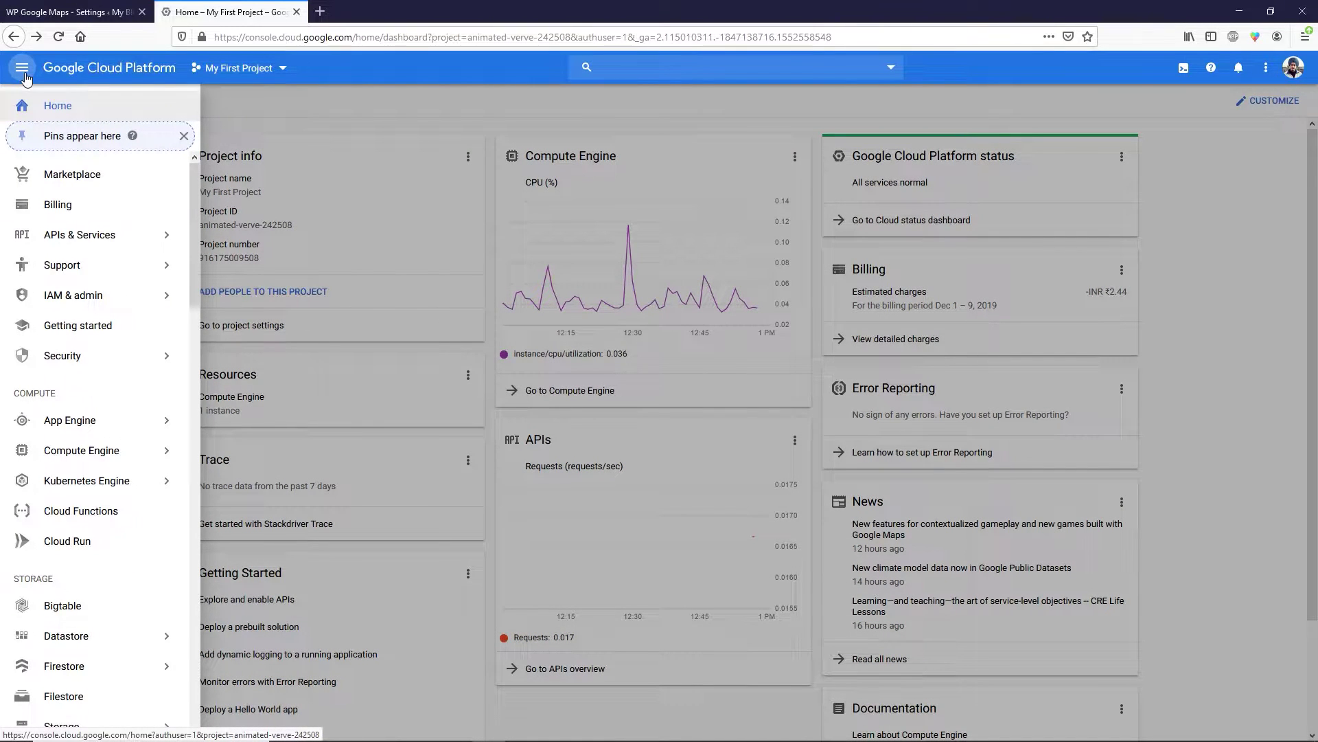
{"action": "mouse_move", "coordinate": [61, 240]}
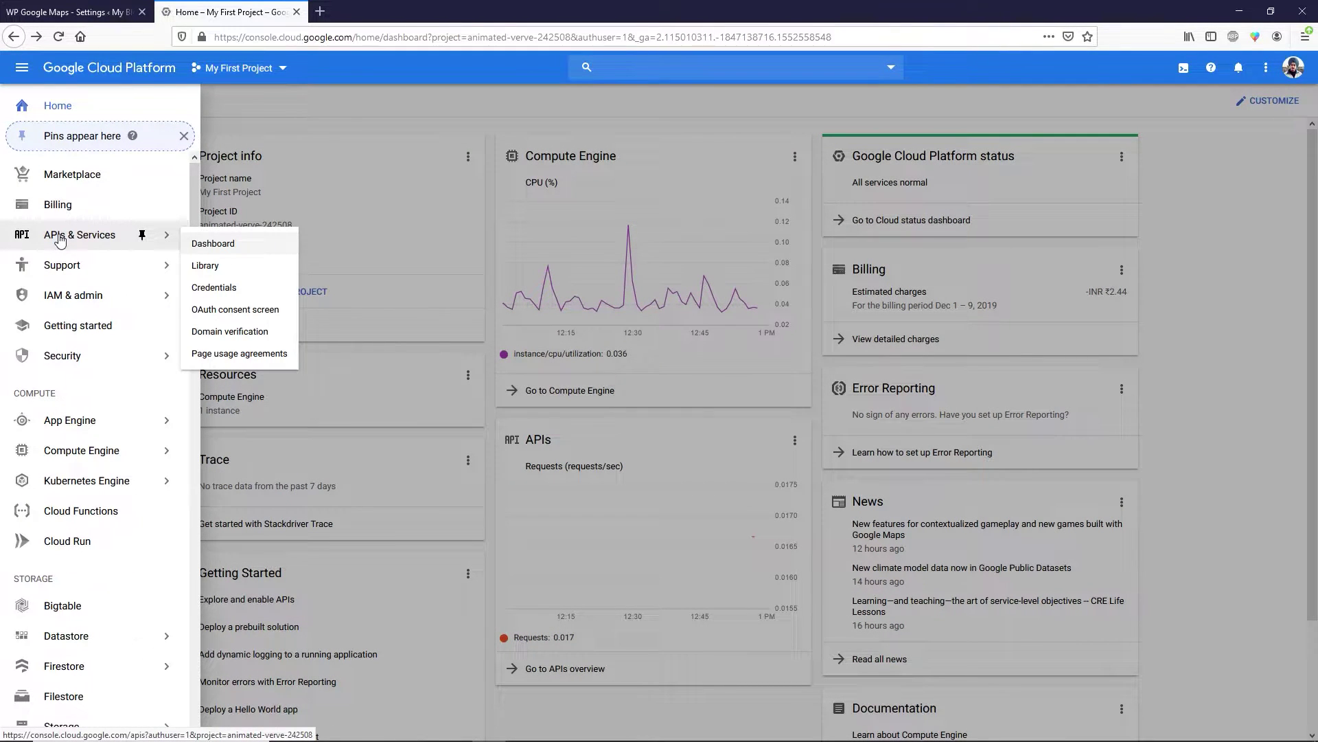
{"action": "left_click", "coordinate": [213, 244]}
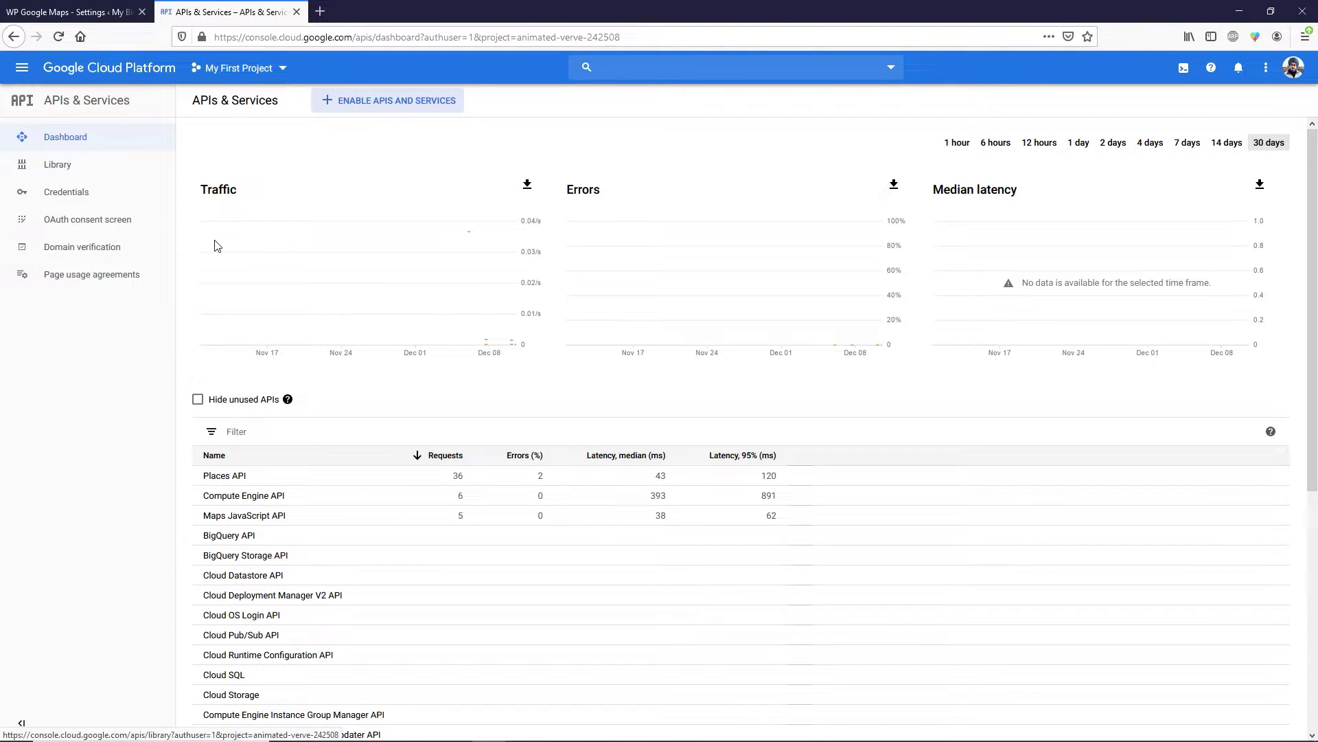
{"action": "left_click", "coordinate": [349, 114]}
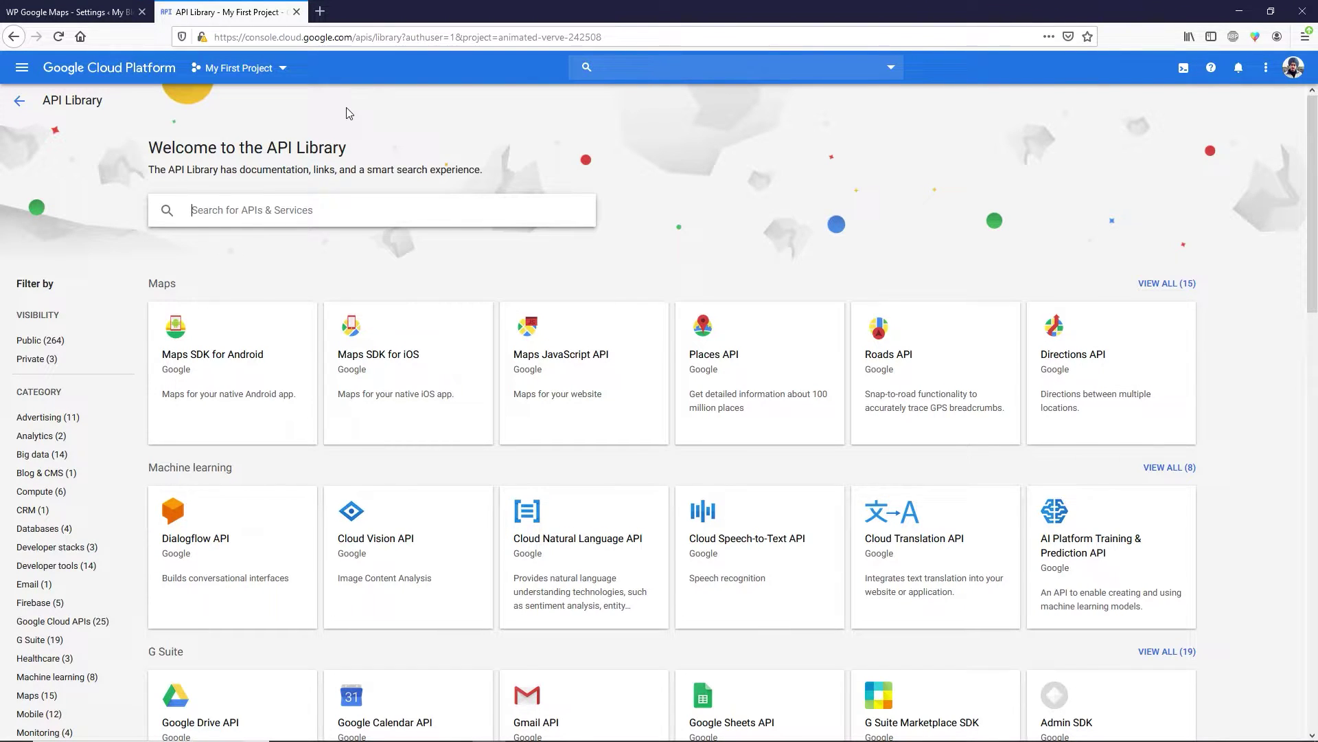
{"action": "left_click", "coordinate": [140, 81]}
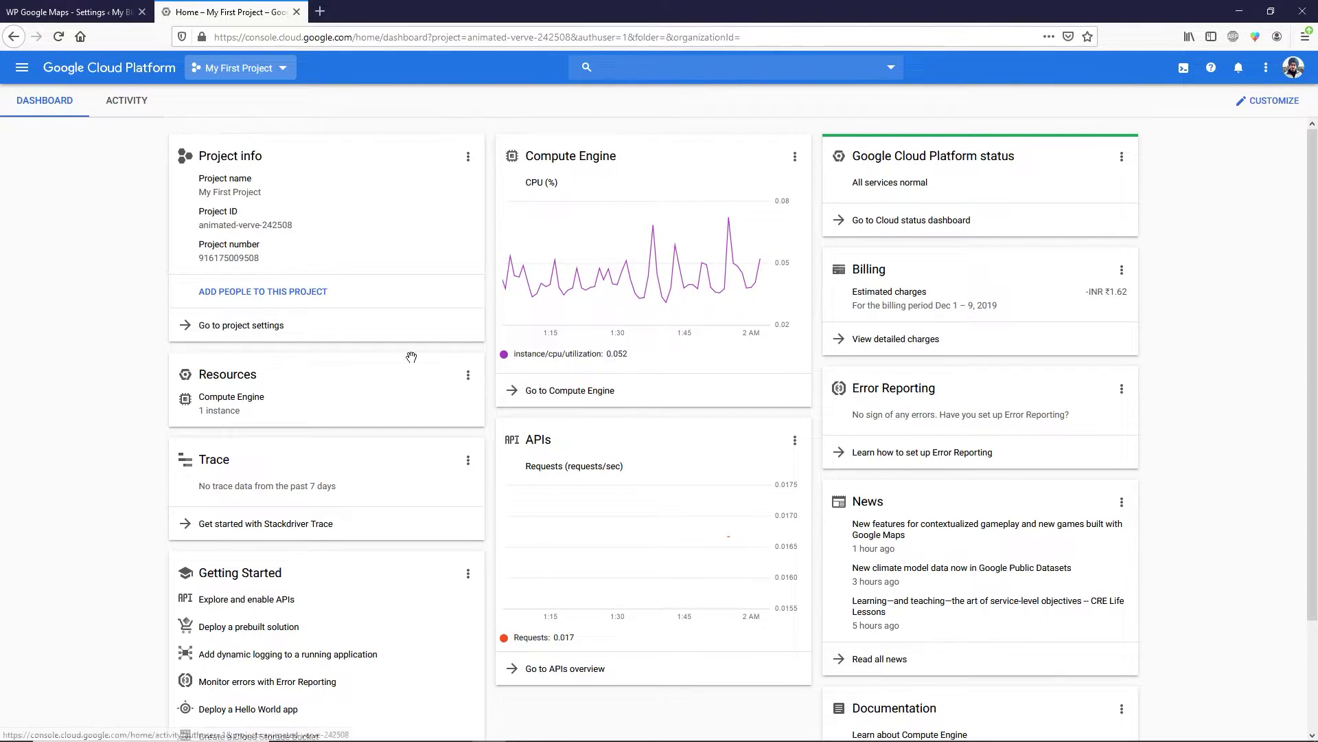
Step: Enable the Maps JavaScript API from the Maps category of the API Library
{"action": "left_click", "coordinate": [21, 71]}
{"action": "mouse_move", "coordinate": [68, 239]}
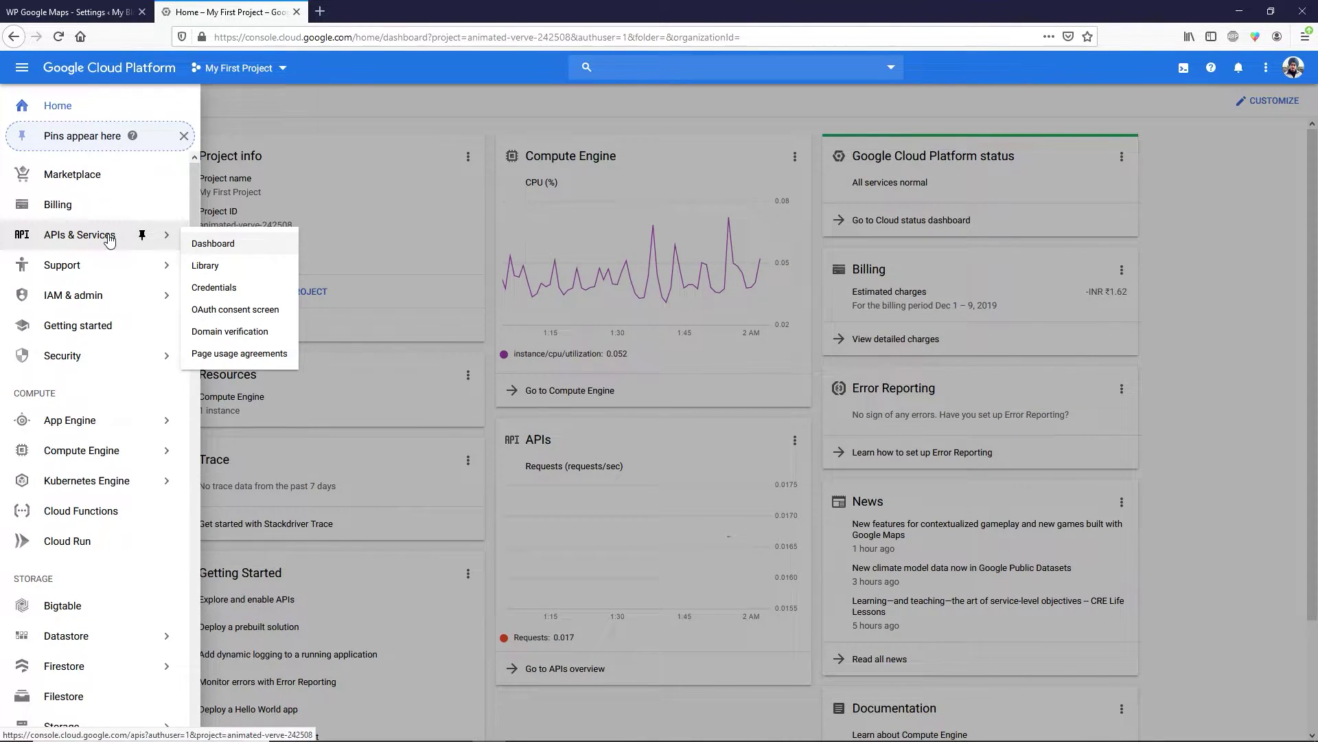
{"action": "left_click", "coordinate": [217, 269]}
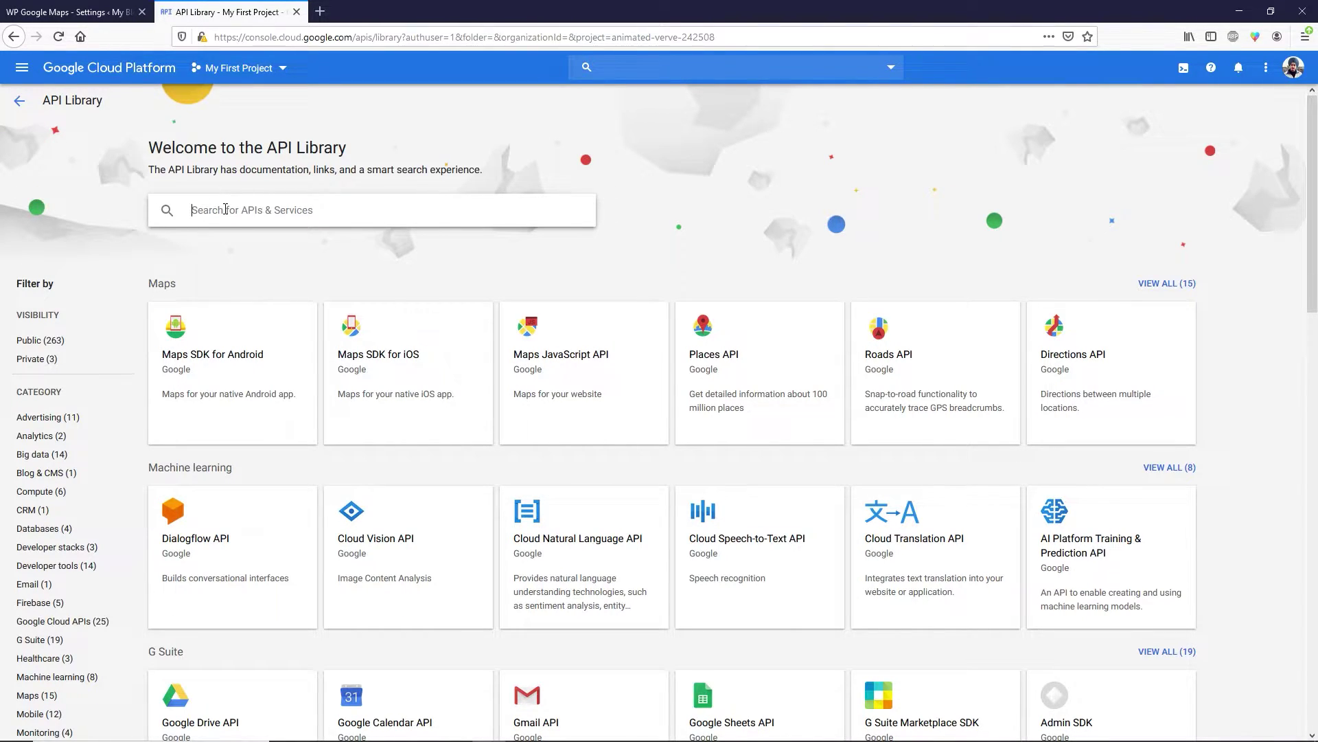
{"action": "left_click", "coordinate": [1158, 288]}
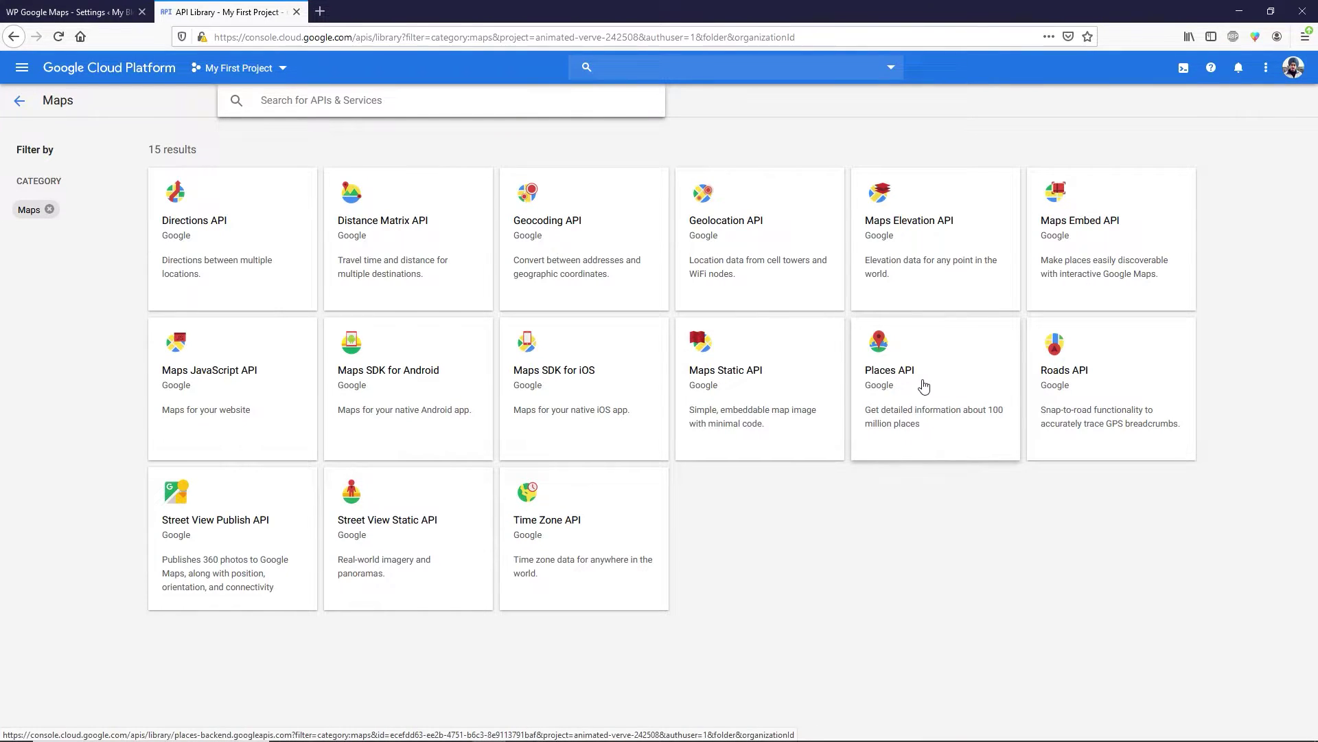
{"action": "left_click", "coordinate": [226, 381]}
{"action": "left_click", "coordinate": [215, 252]}
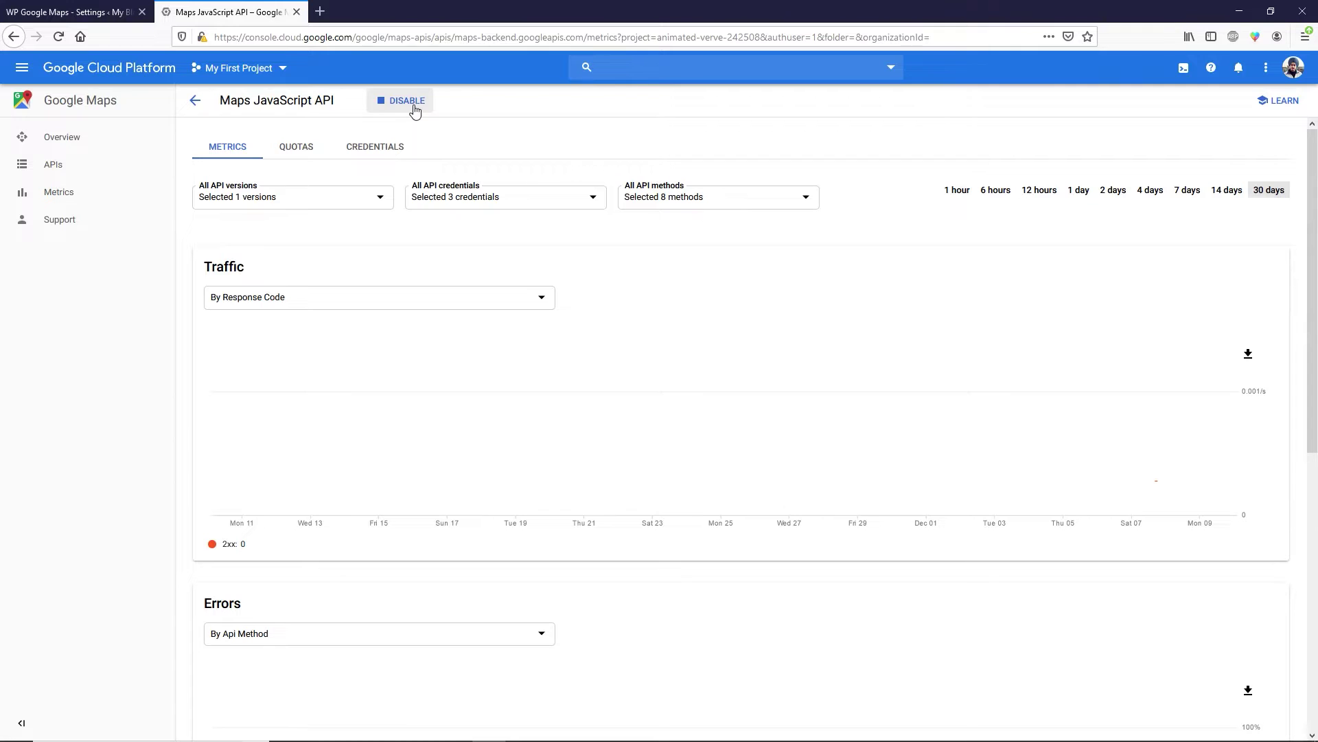
Step: Return to the API Library and enable the Places API for the project
{"action": "left_click", "coordinate": [22, 68]}
{"action": "mouse_move", "coordinate": [86, 235]}
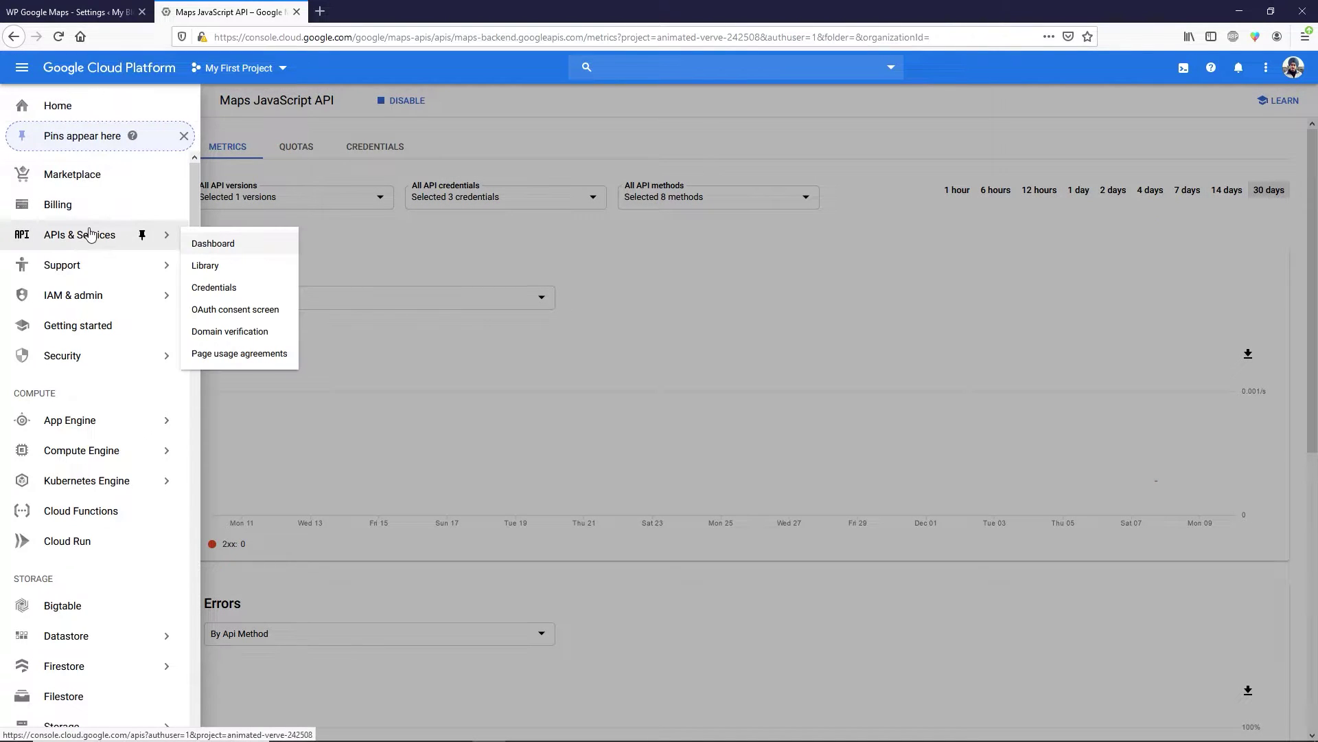
{"action": "left_click", "coordinate": [142, 235]}
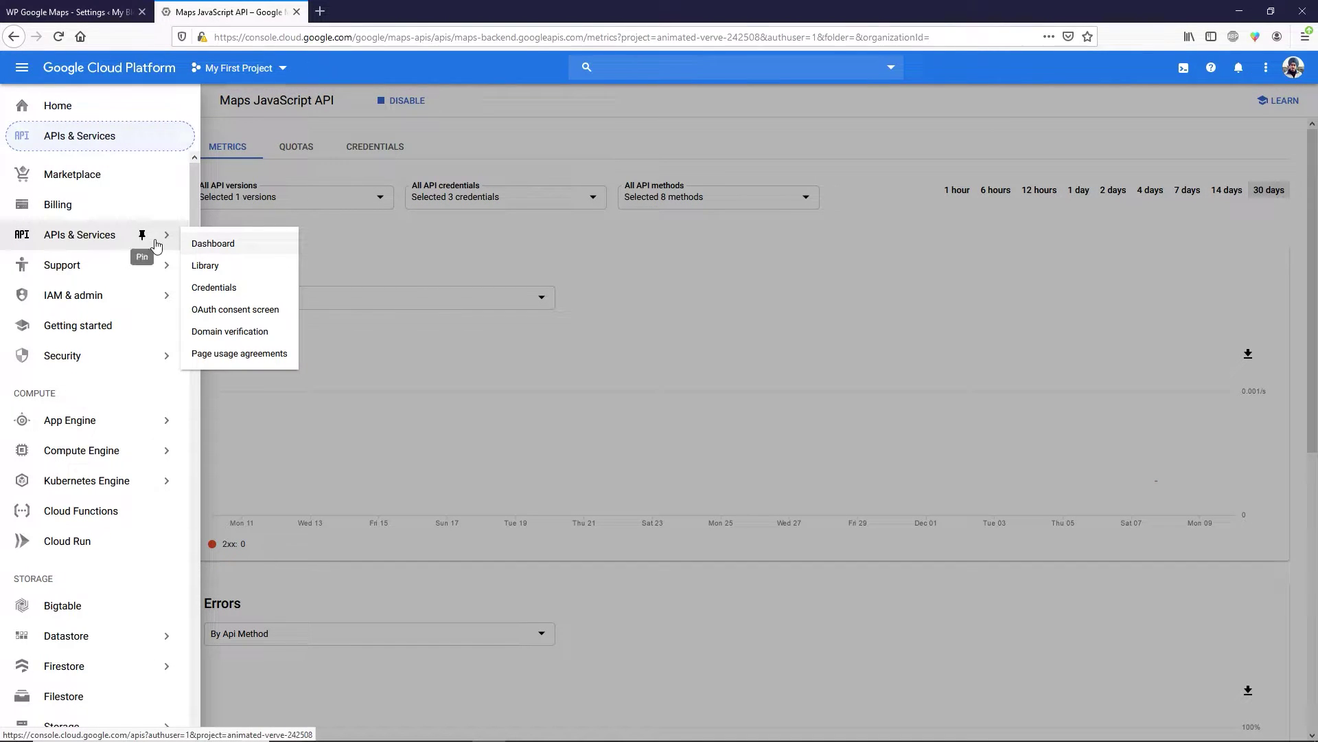
{"action": "left_click", "coordinate": [223, 273]}
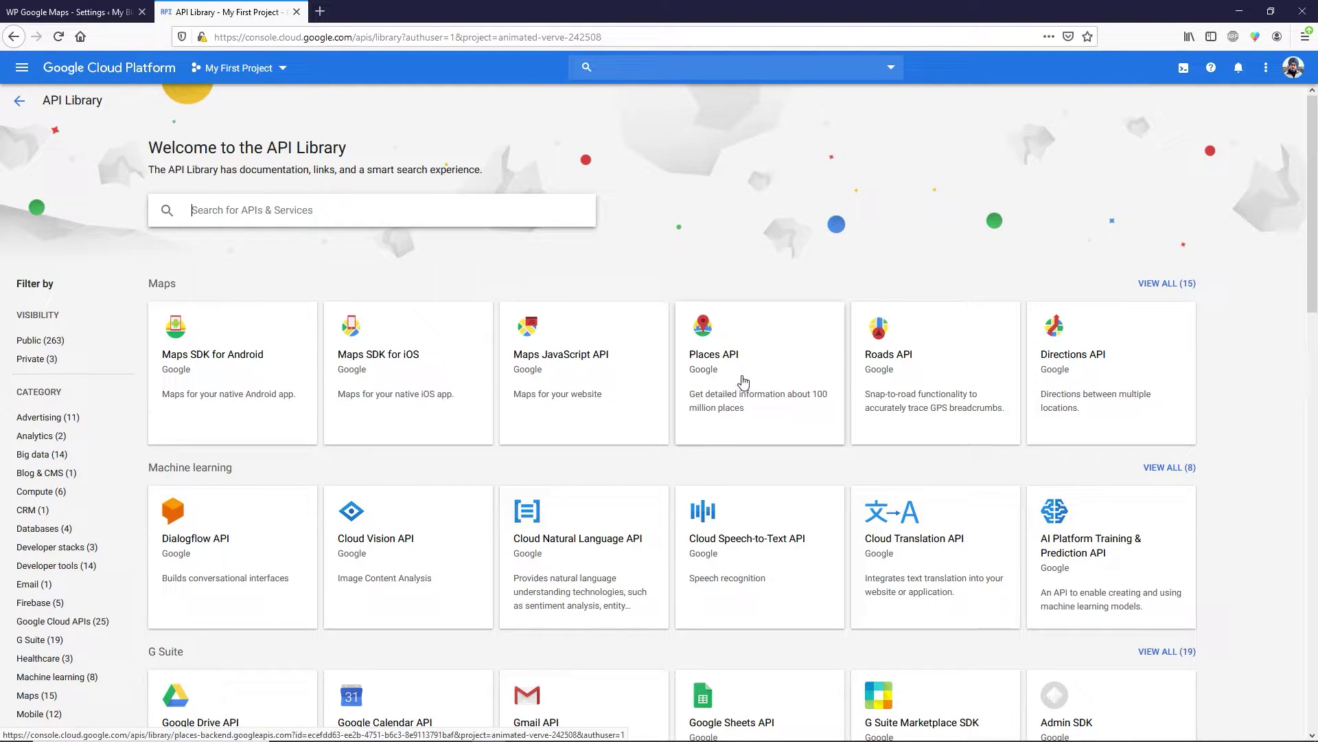
{"action": "left_click", "coordinate": [744, 382]}
{"action": "left_click", "coordinate": [213, 250]}
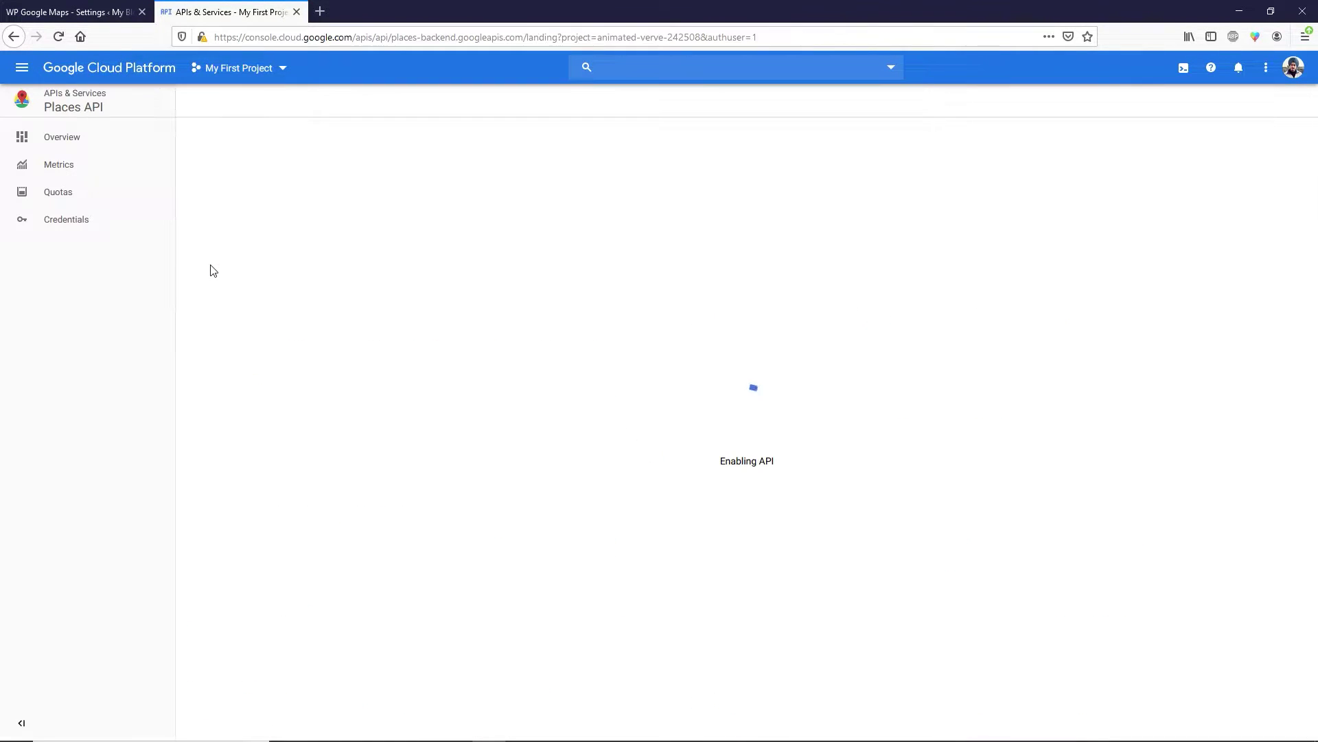
Step: Enable the Directions API for the project from the API Library
{"action": "left_click", "coordinate": [22, 67]}
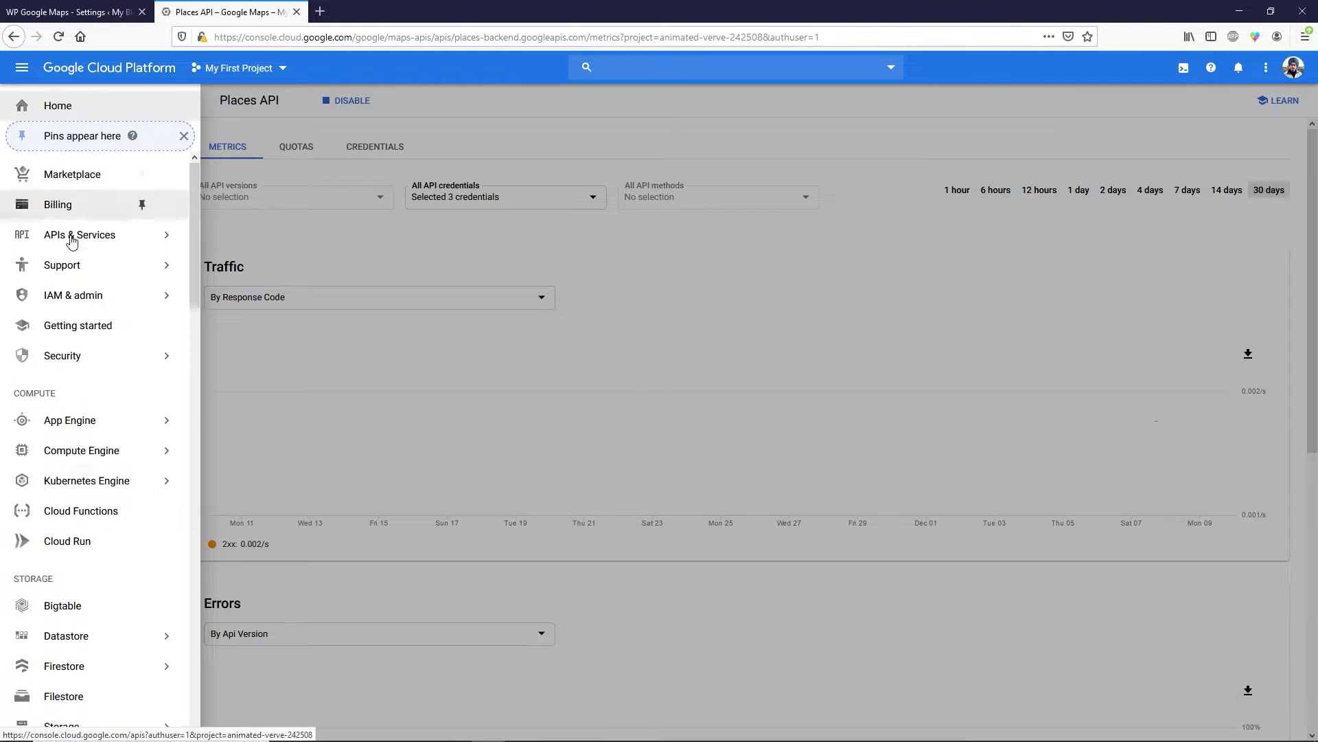
{"action": "mouse_move", "coordinate": [72, 240]}
{"action": "left_click", "coordinate": [221, 268]}
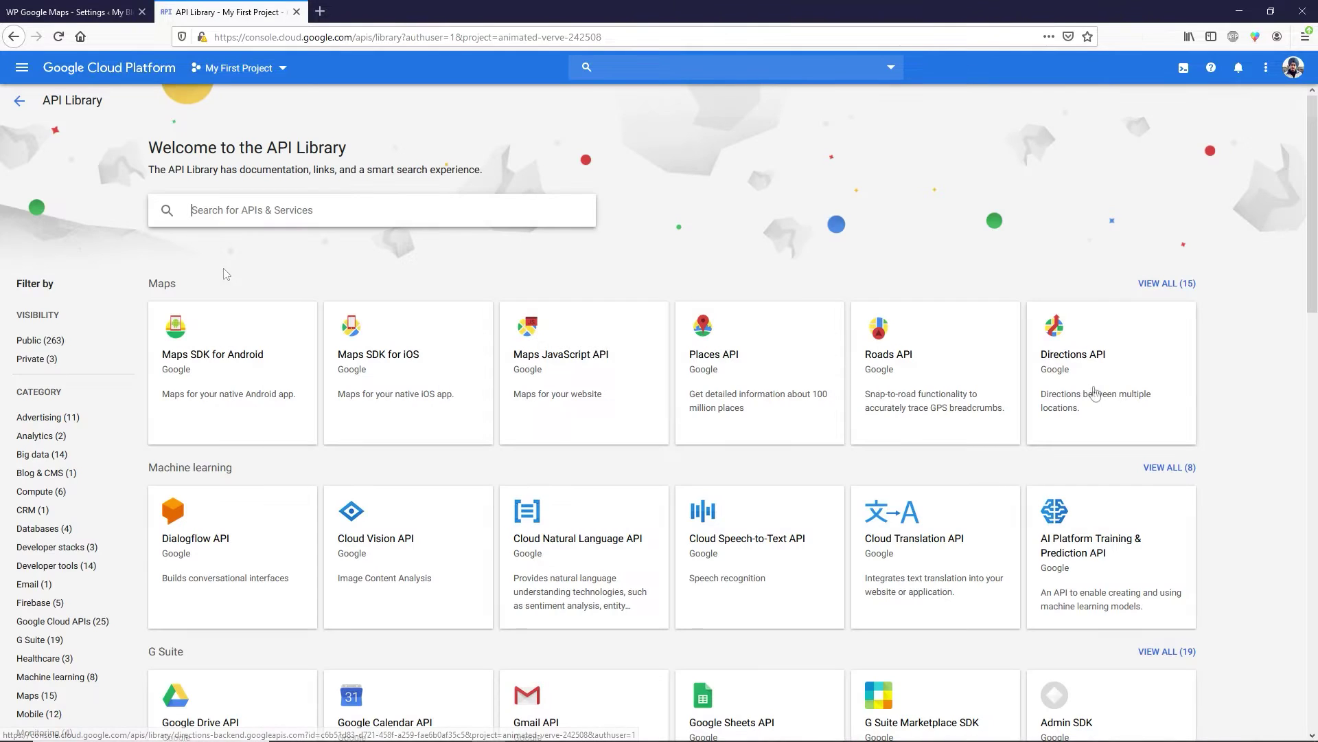
{"action": "left_click", "coordinate": [1096, 377]}
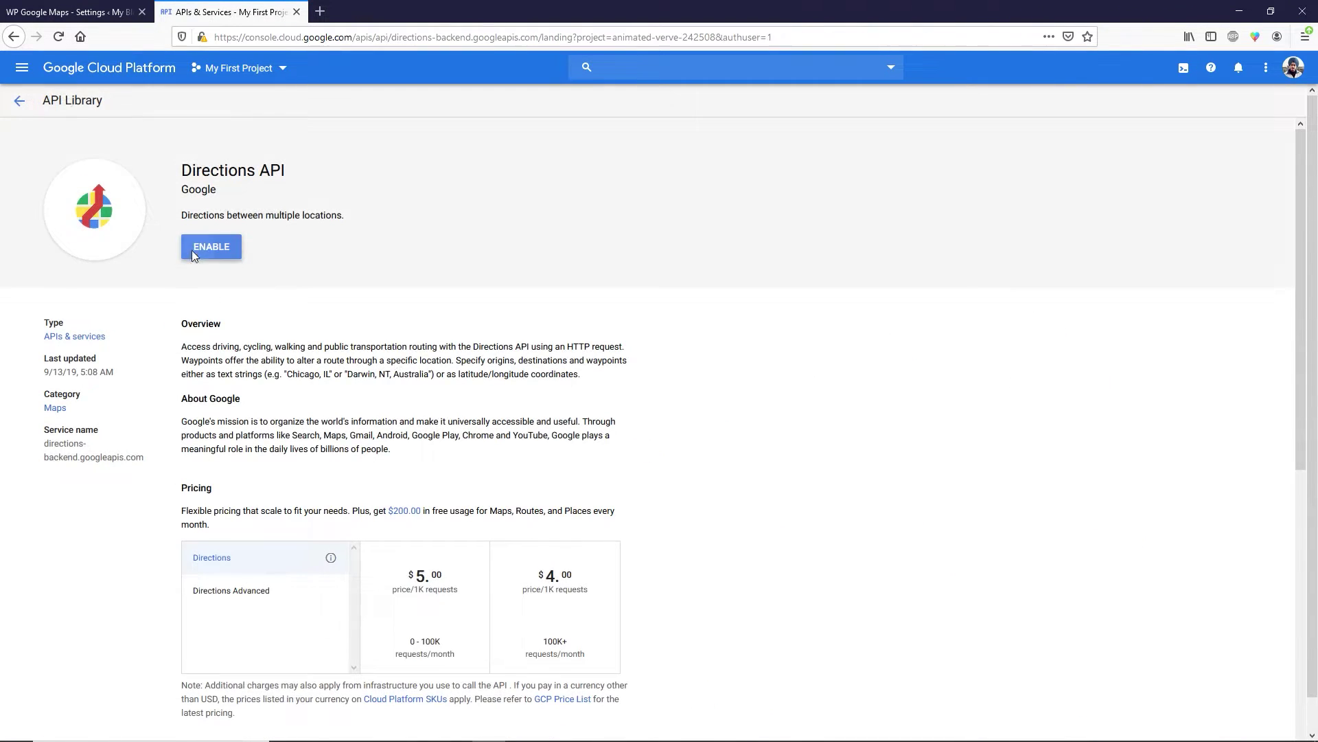
{"action": "left_click", "coordinate": [192, 251]}
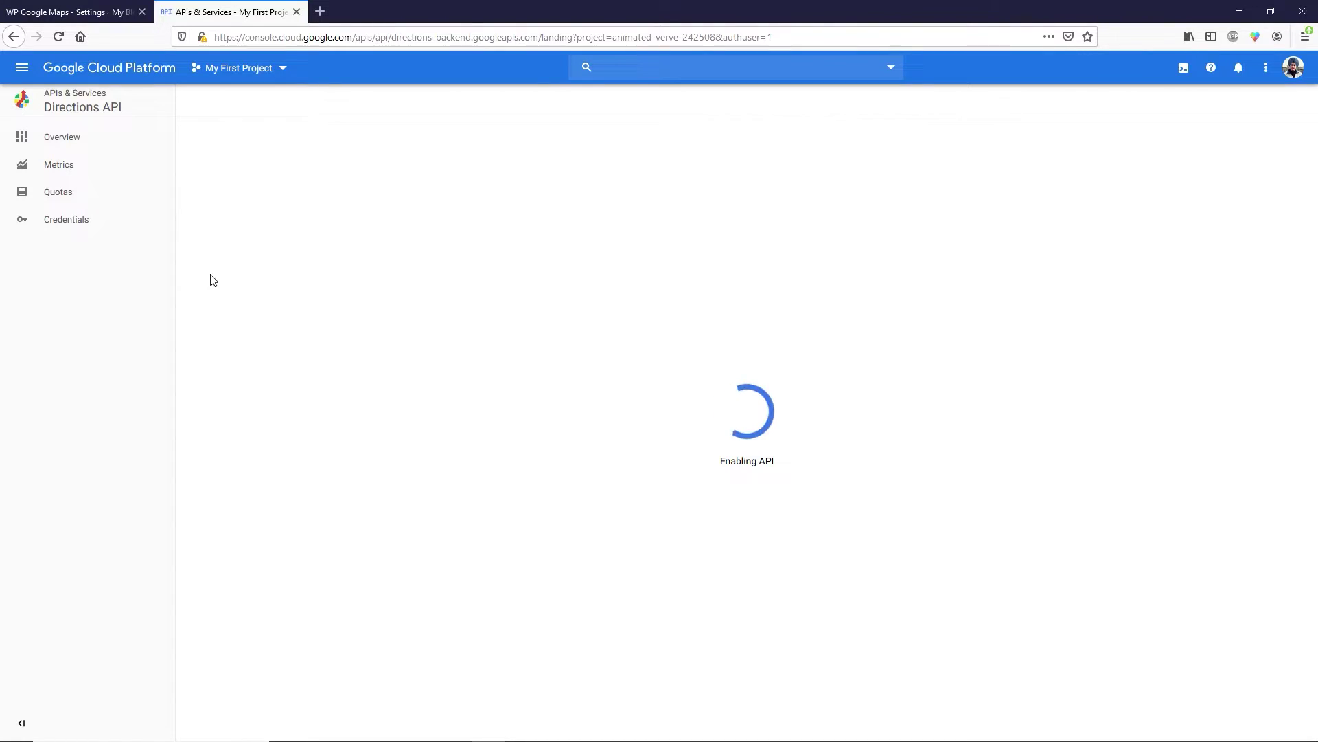
Step: Return to the API Library's Maps category and enable the Geolocation API for the project
{"action": "left_click", "coordinate": [22, 67]}
{"action": "mouse_move", "coordinate": [84, 235]}
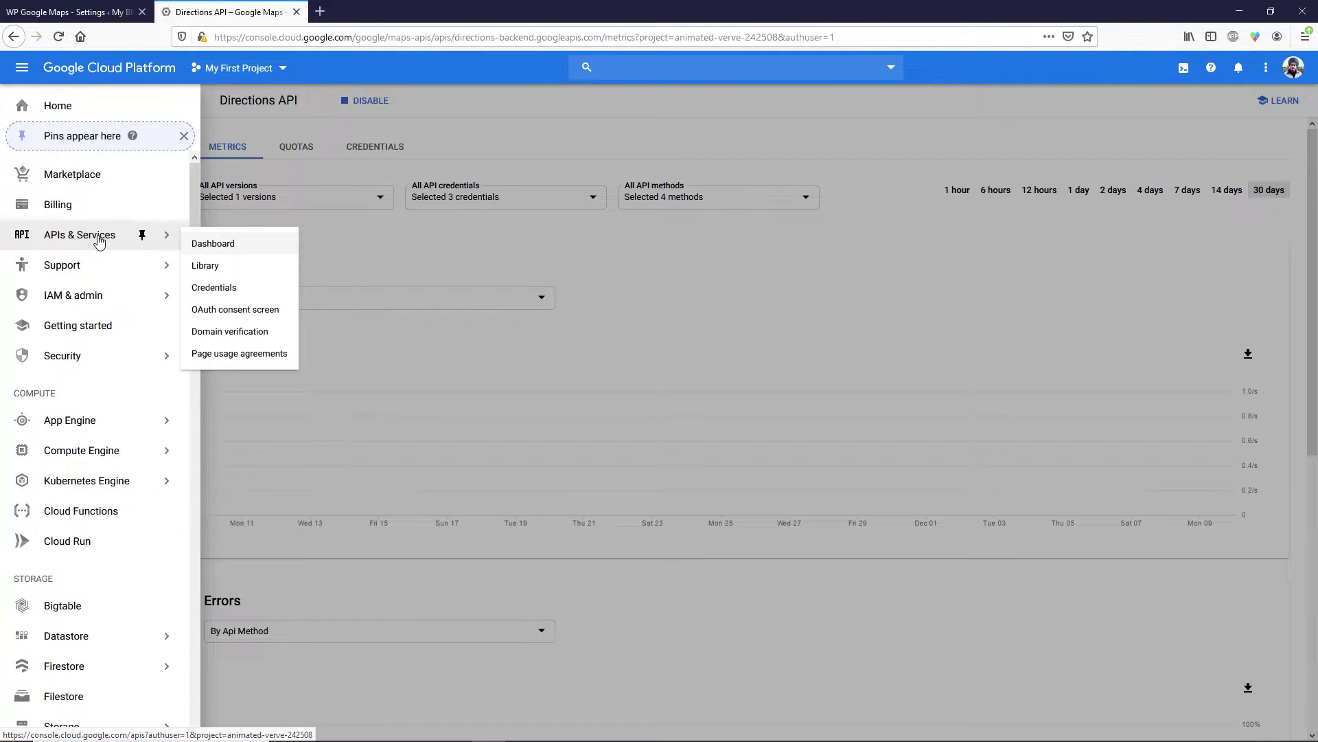
{"action": "left_click", "coordinate": [216, 266]}
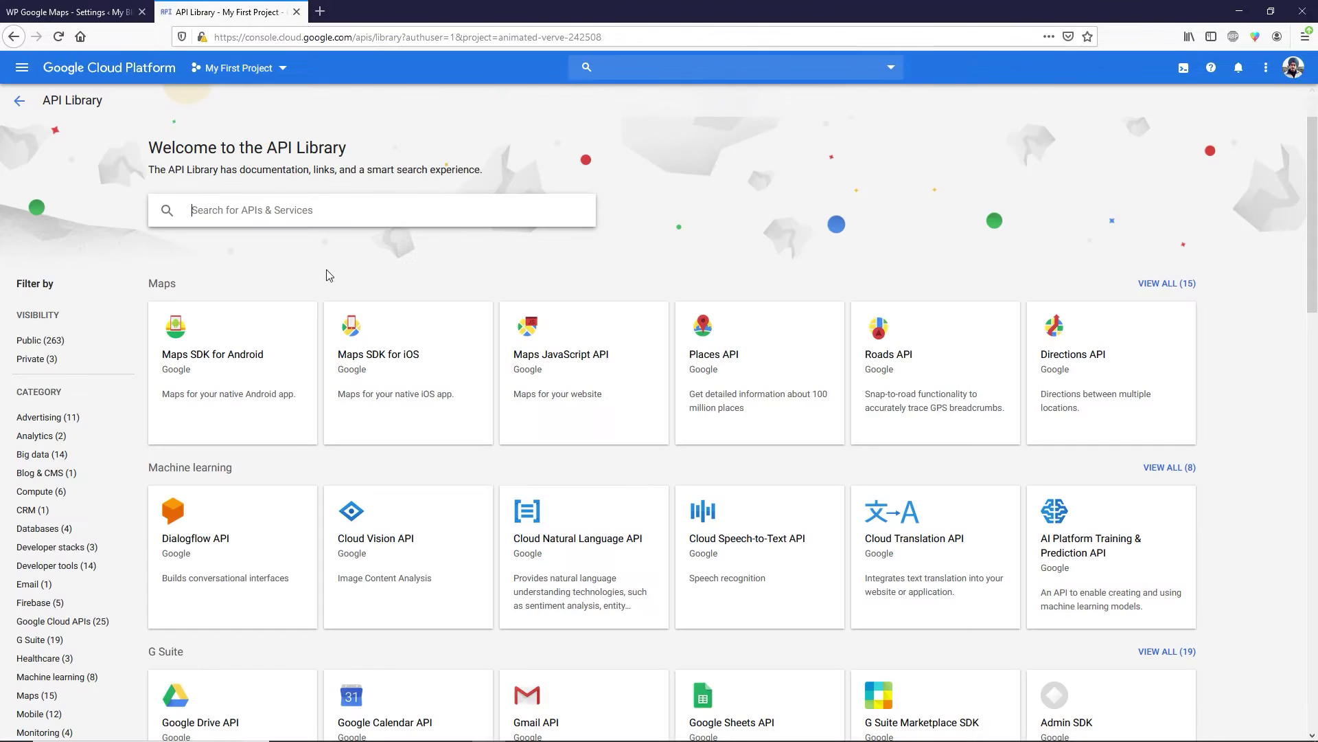
{"action": "left_click", "coordinate": [1170, 285]}
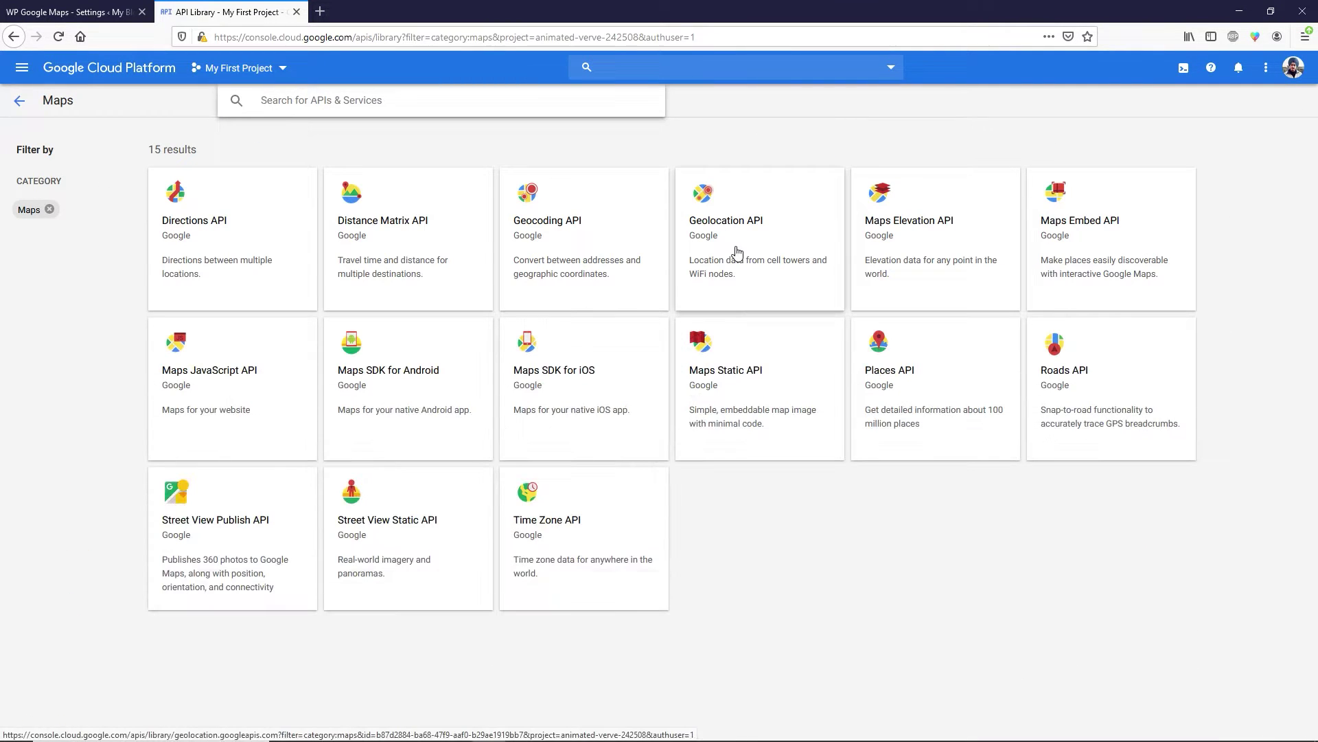
{"action": "left_click", "coordinate": [740, 251]}
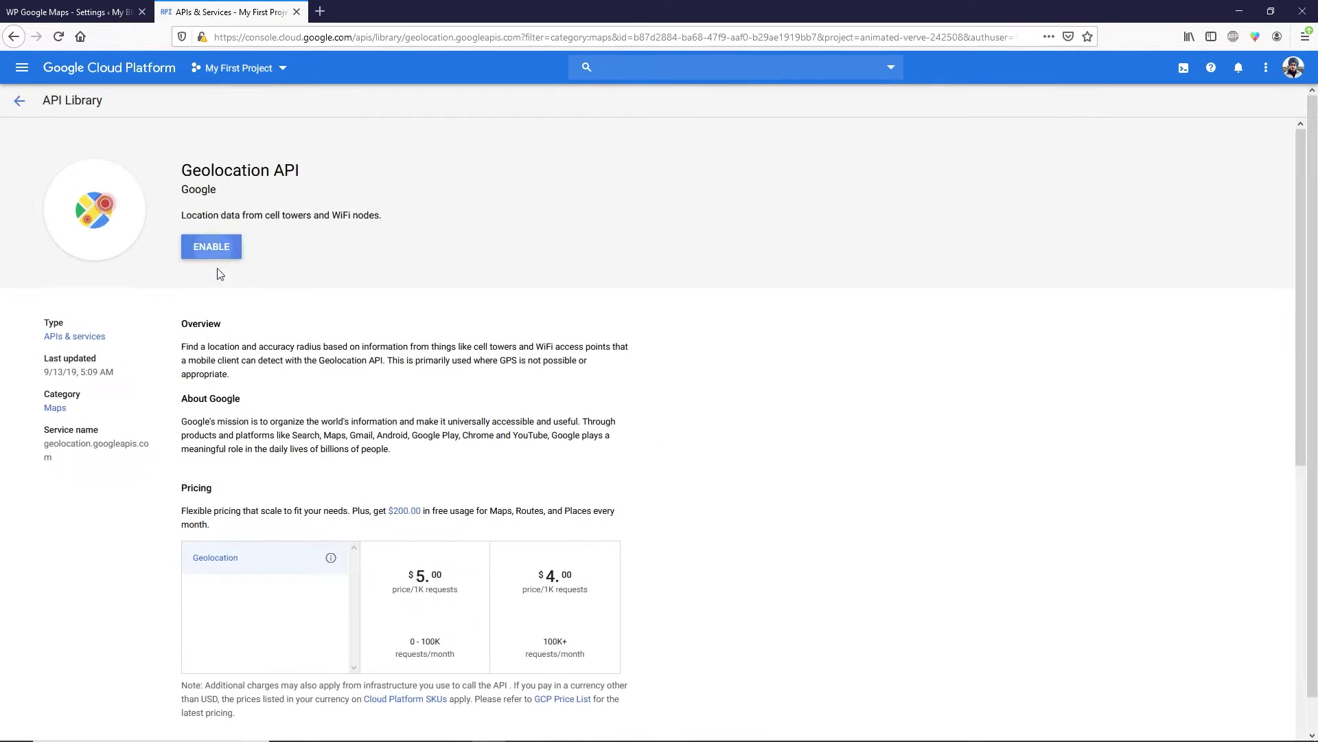
{"action": "left_click", "coordinate": [218, 249]}
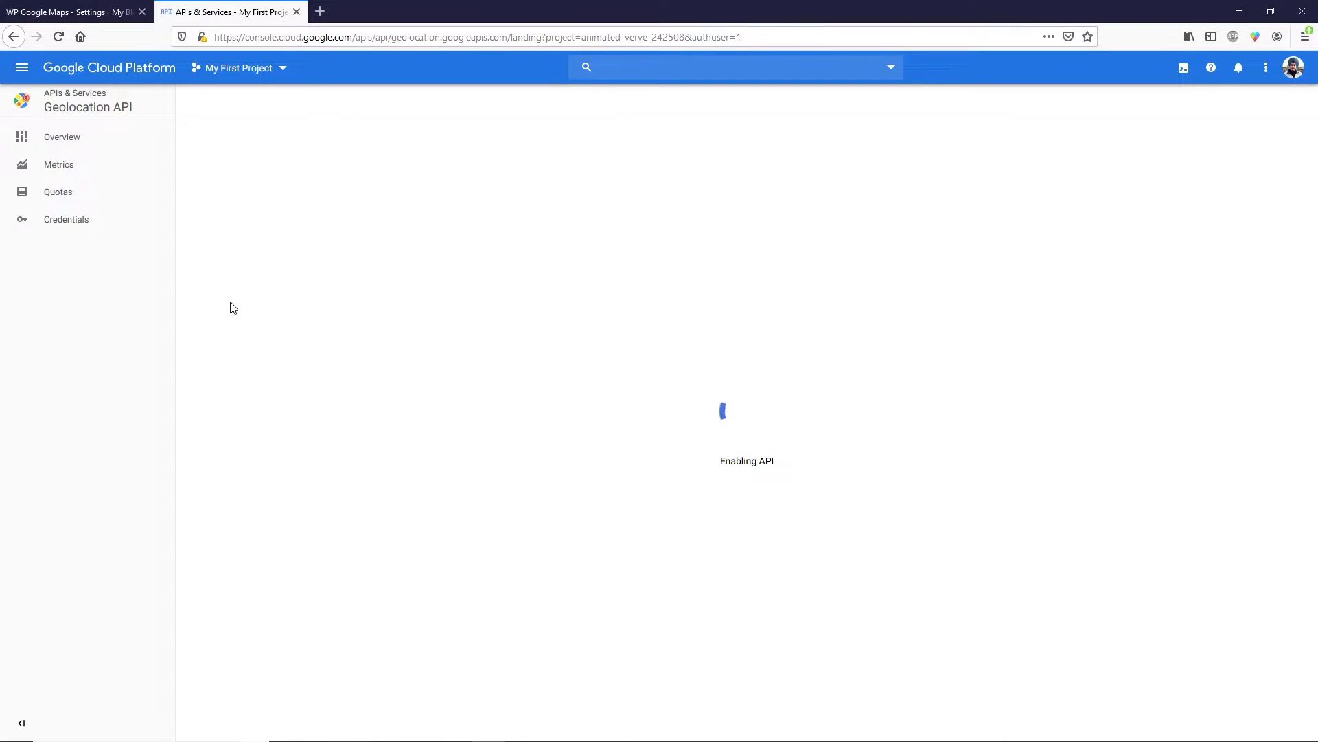
Step: Enable the Geocoding API for the project from the Maps category of the API Library
{"action": "left_click", "coordinate": [22, 68]}
{"action": "mouse_move", "coordinate": [165, 234]}
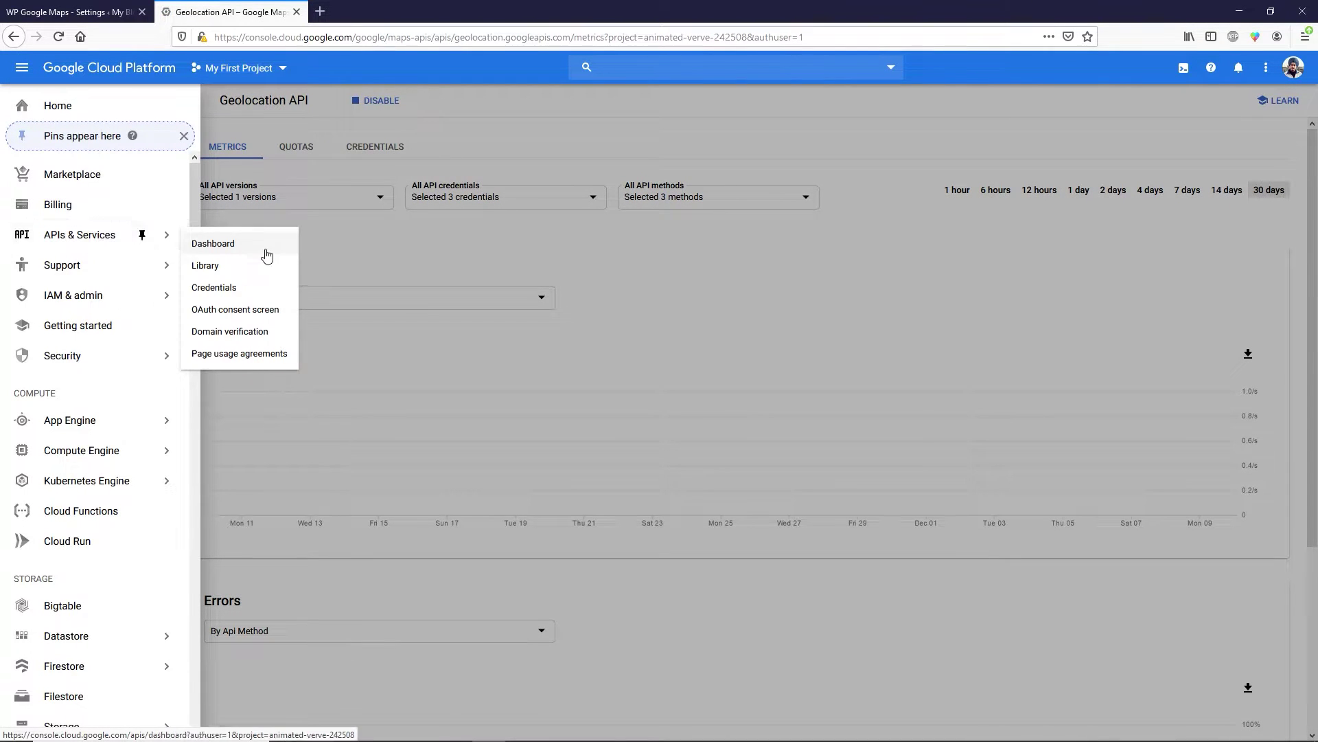
{"action": "left_click", "coordinate": [206, 266]}
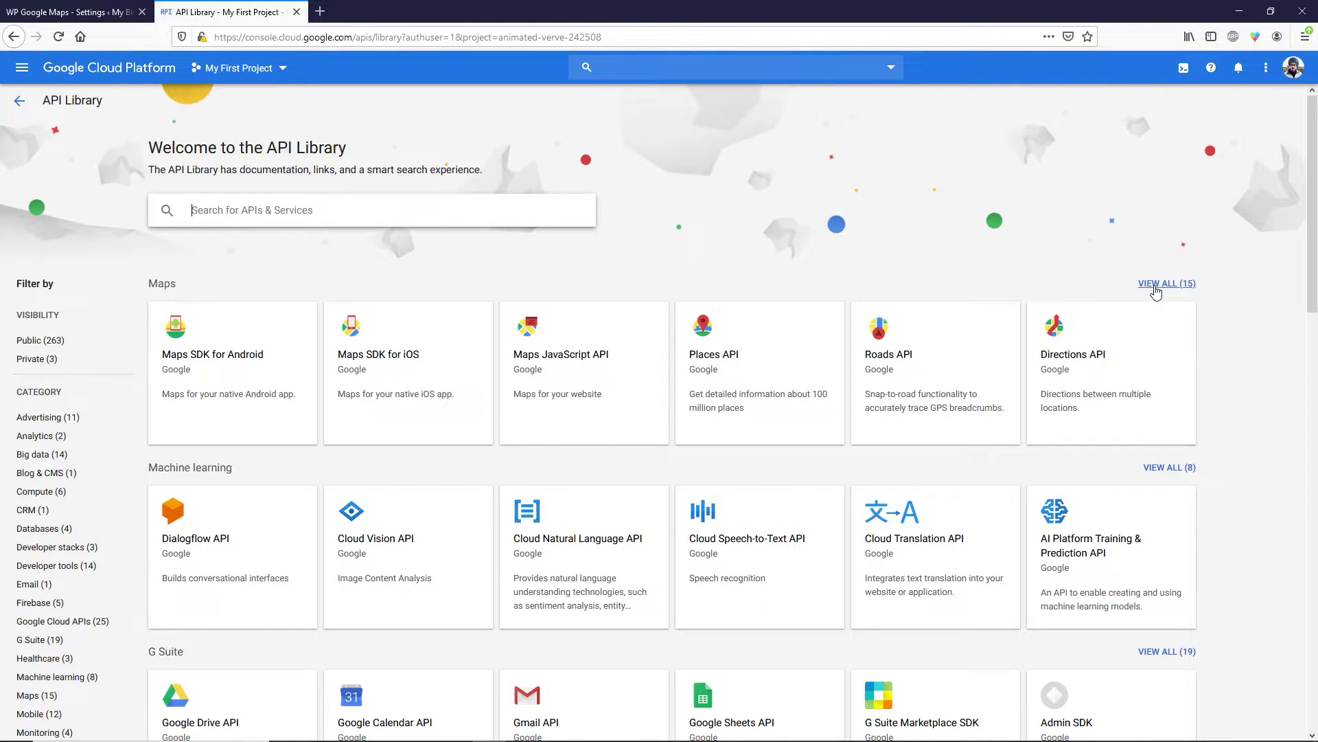
{"action": "left_click", "coordinate": [1175, 283]}
{"action": "left_click", "coordinate": [559, 255]}
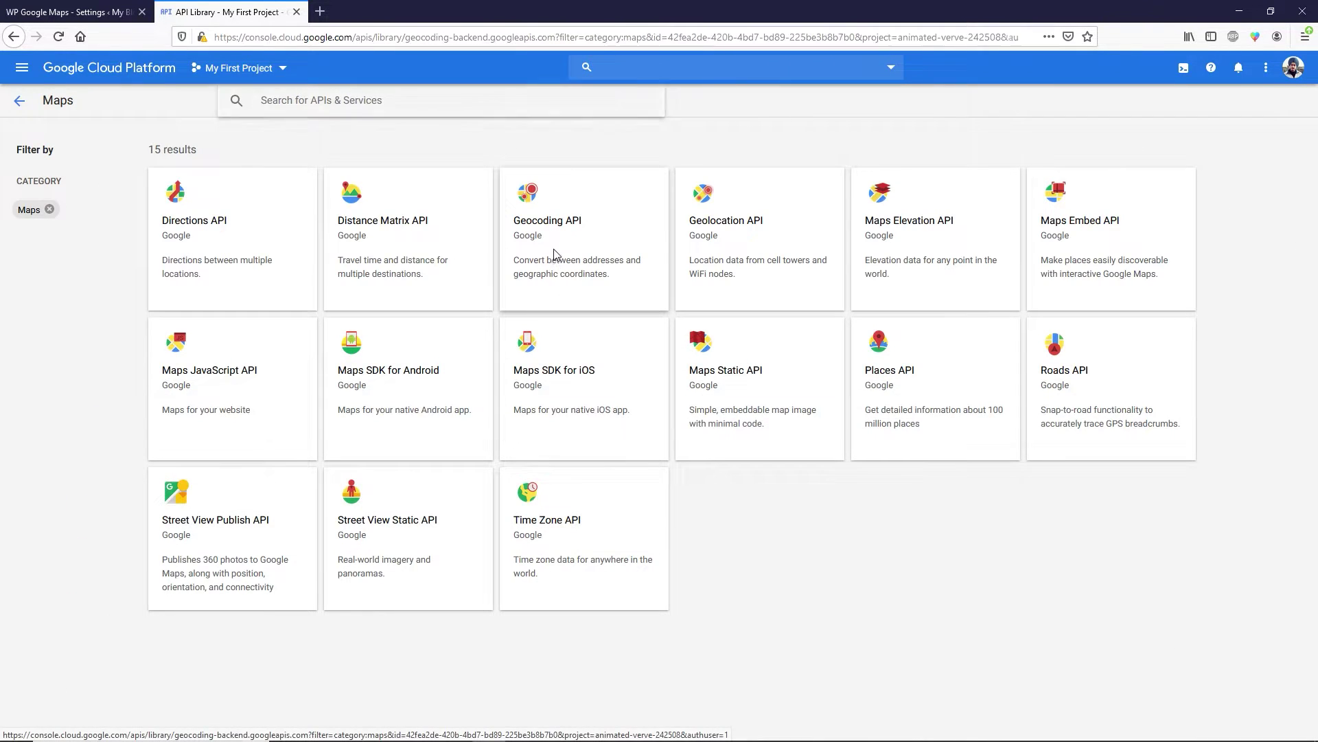
{"action": "left_click", "coordinate": [212, 256]}
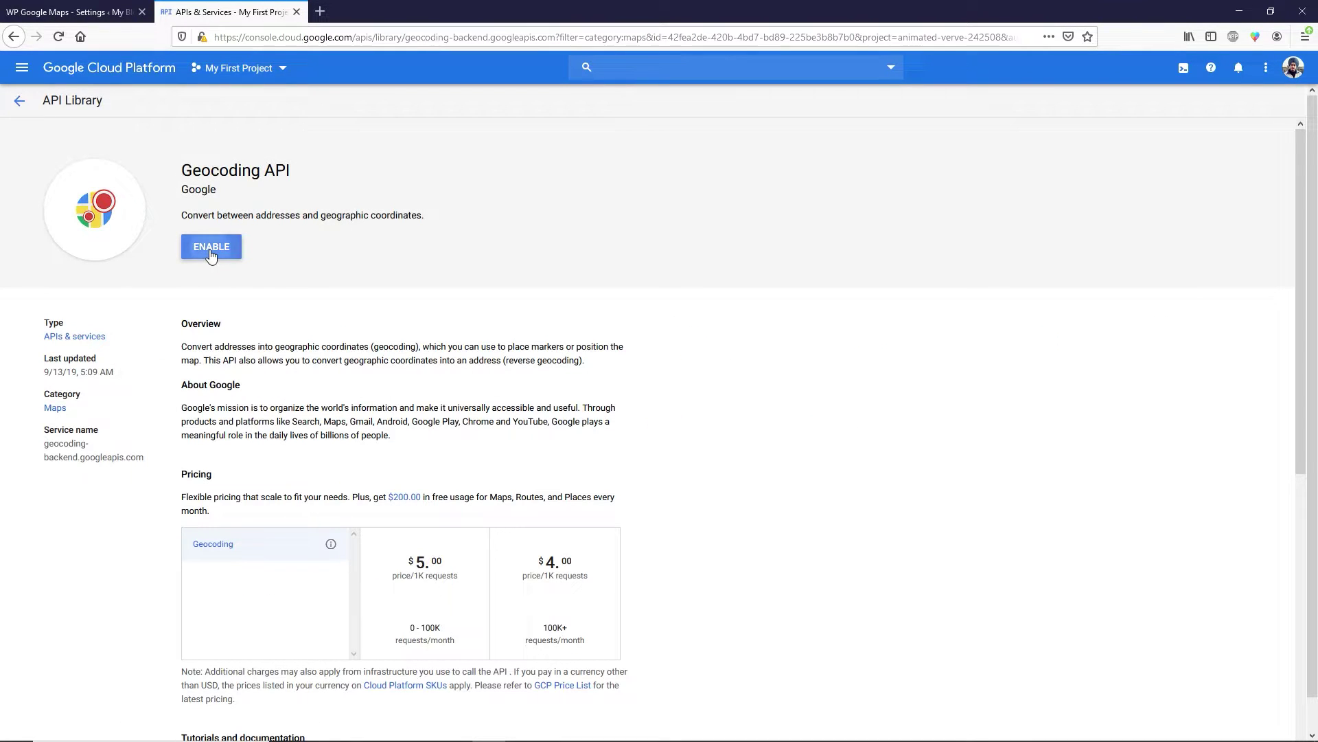
Step: Reopen the API Library and review the full list of APIs in the Maps category
{"action": "left_click", "coordinate": [22, 67]}
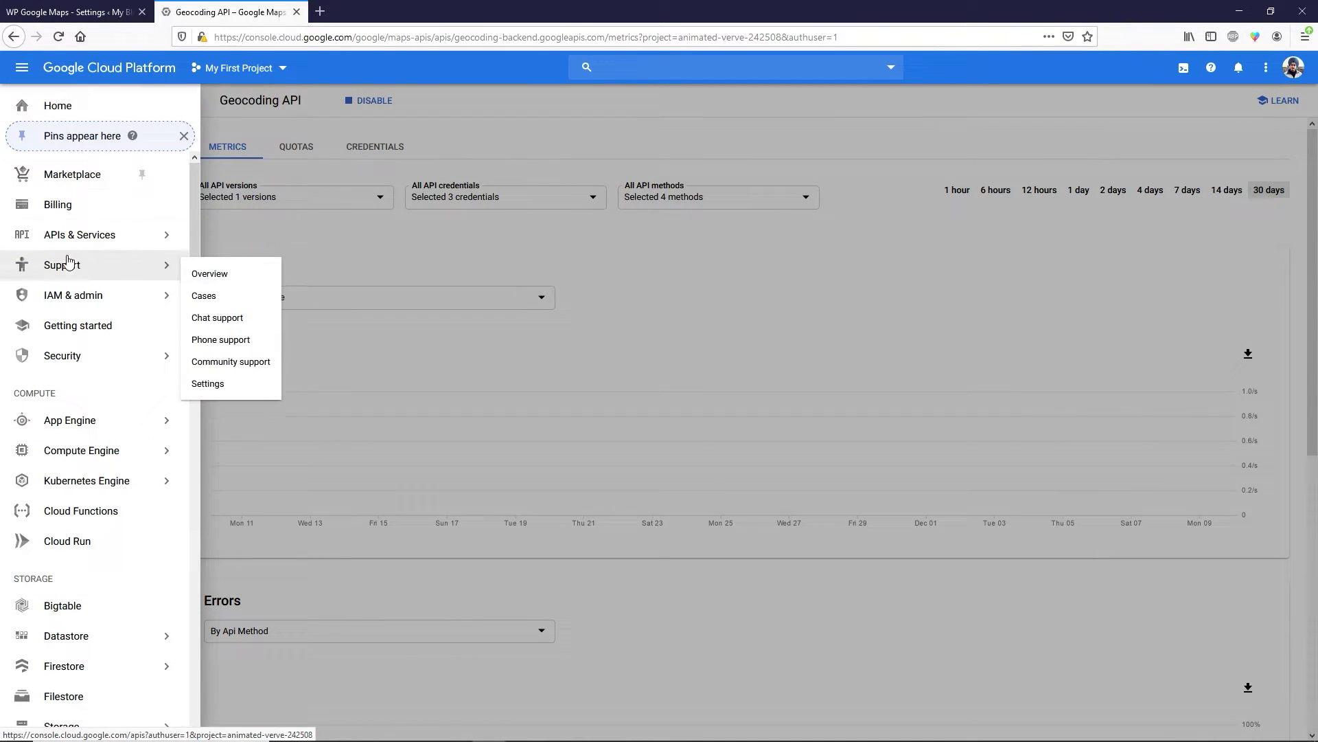
{"action": "mouse_move", "coordinate": [74, 246]}
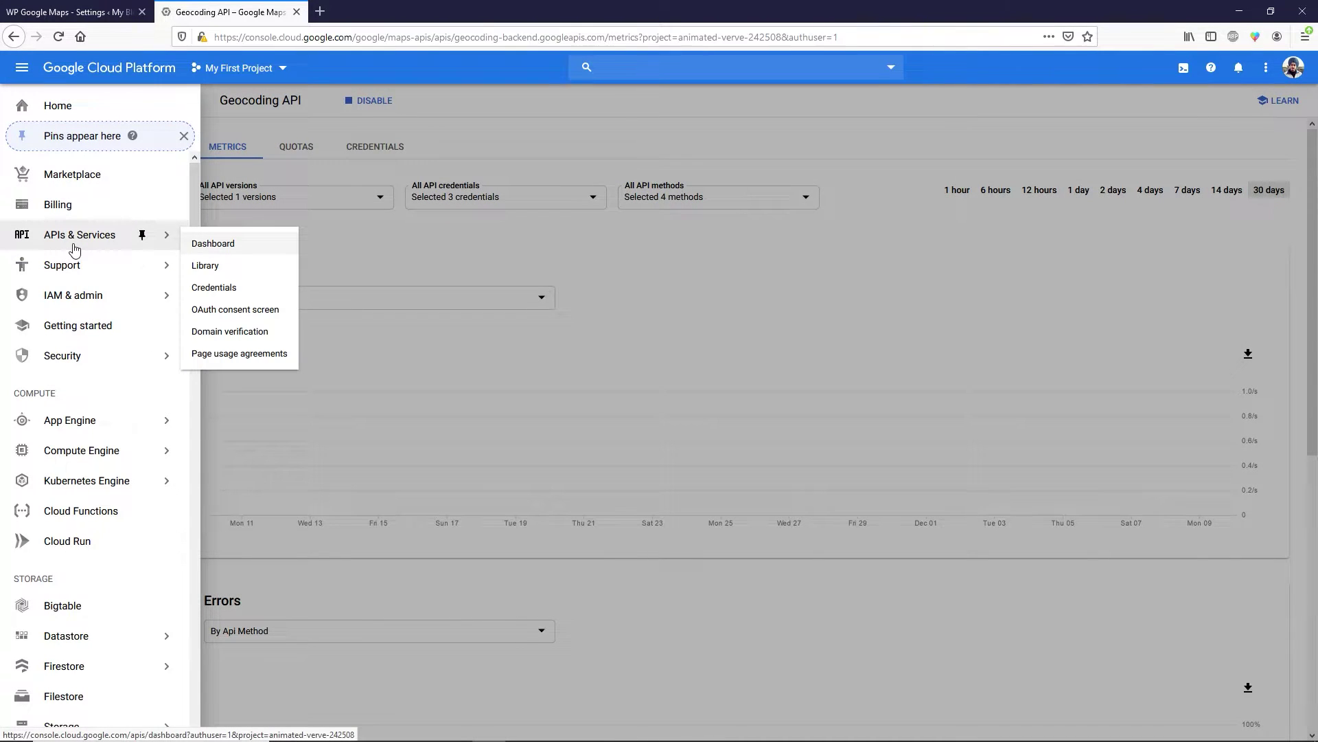
{"action": "left_click", "coordinate": [239, 274]}
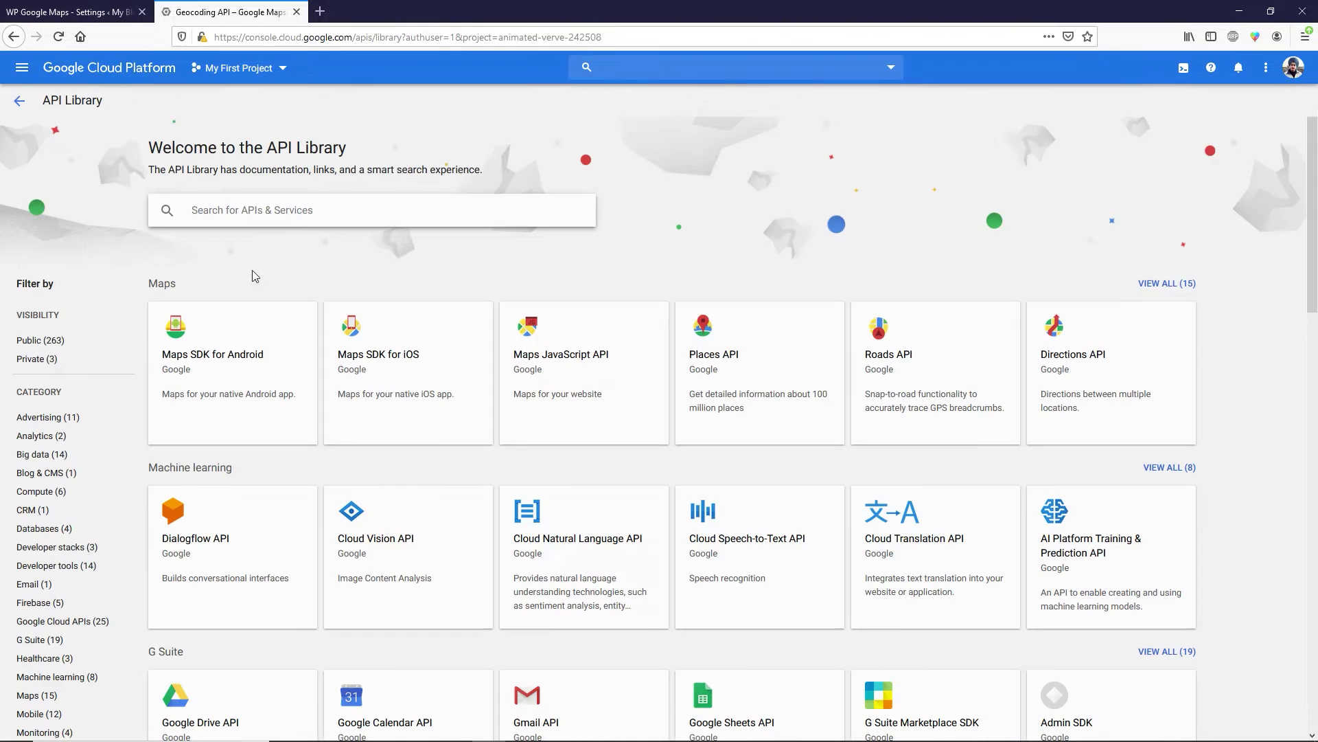
{"action": "left_click", "coordinate": [1157, 284]}
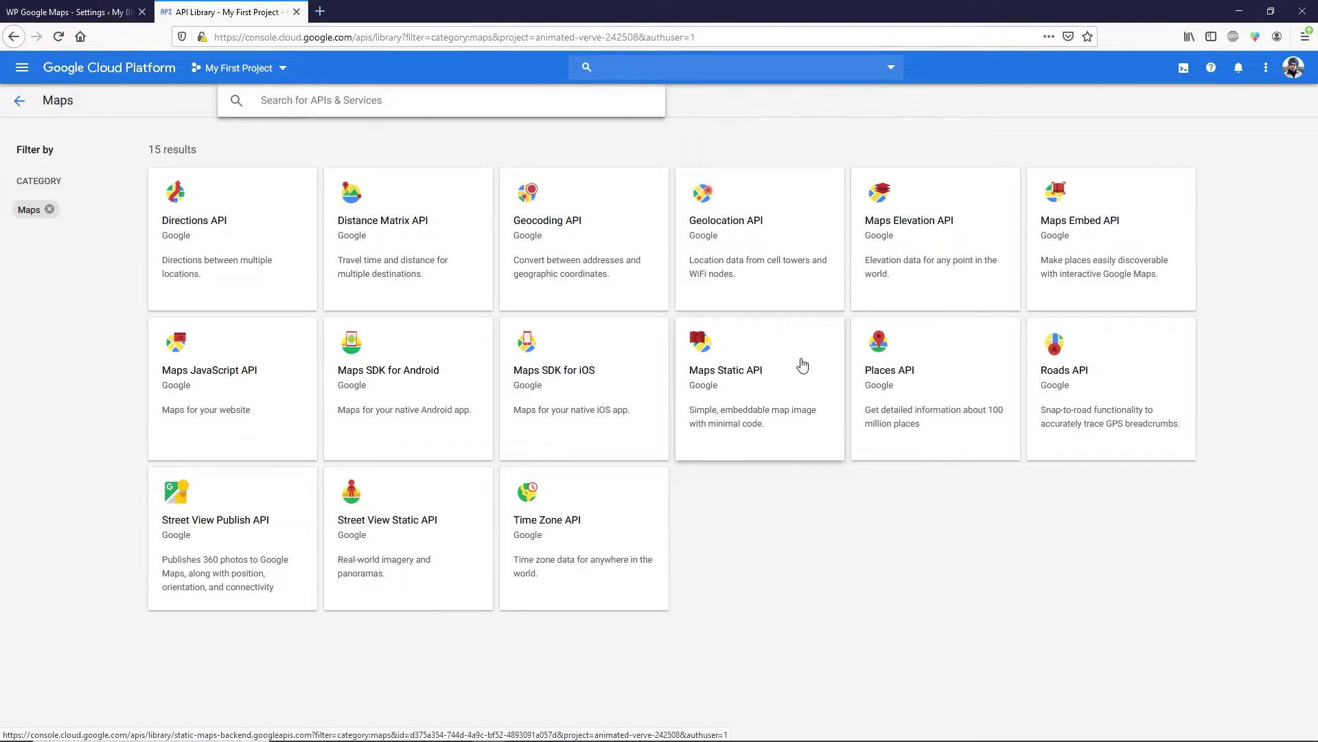
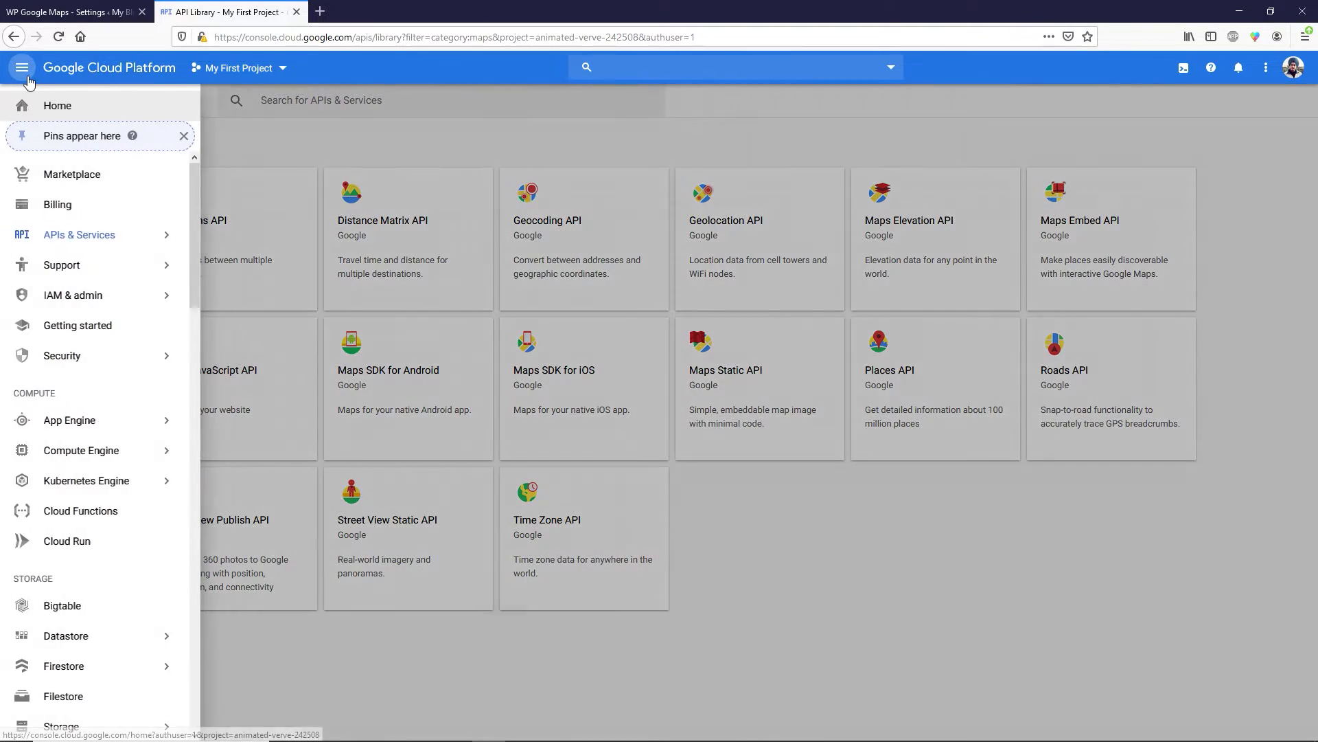
Step: Open the project's APIs & Services credentials and create an API key
{"action": "mouse_move", "coordinate": [87, 241]}
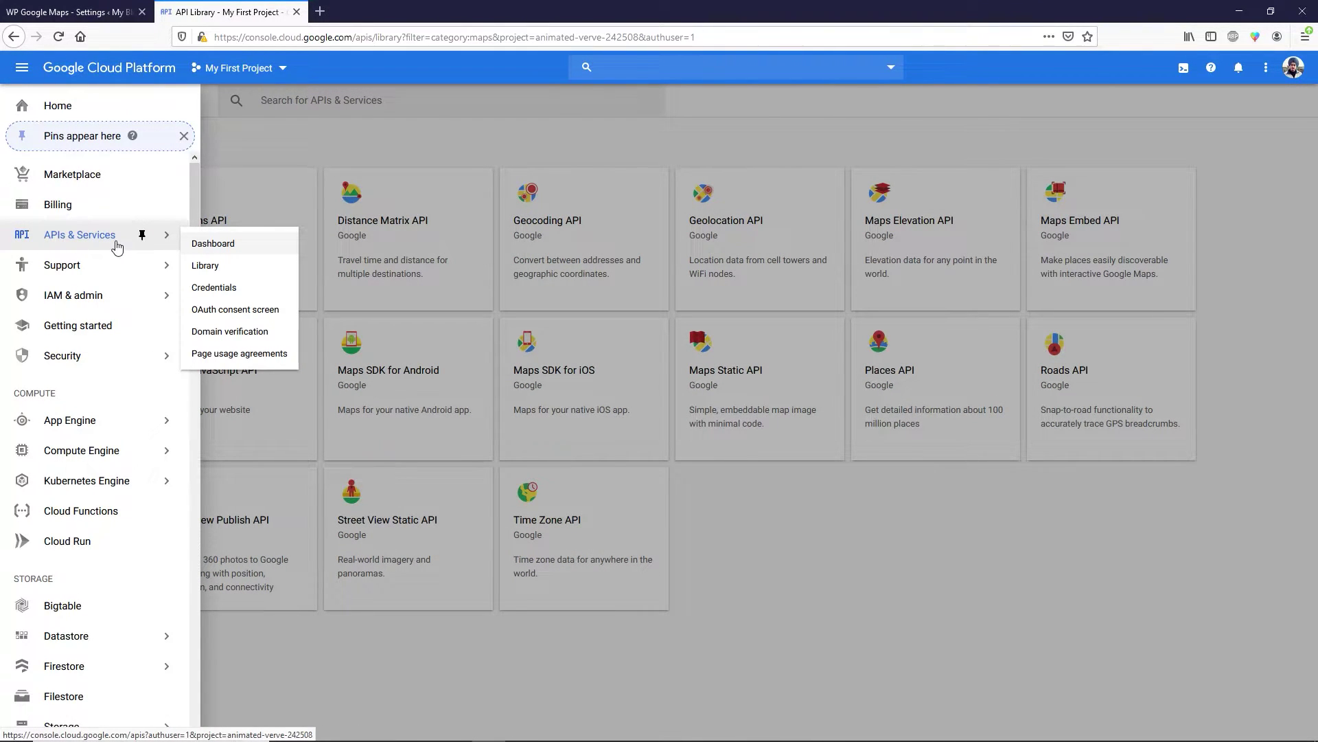
{"action": "left_click", "coordinate": [233, 291]}
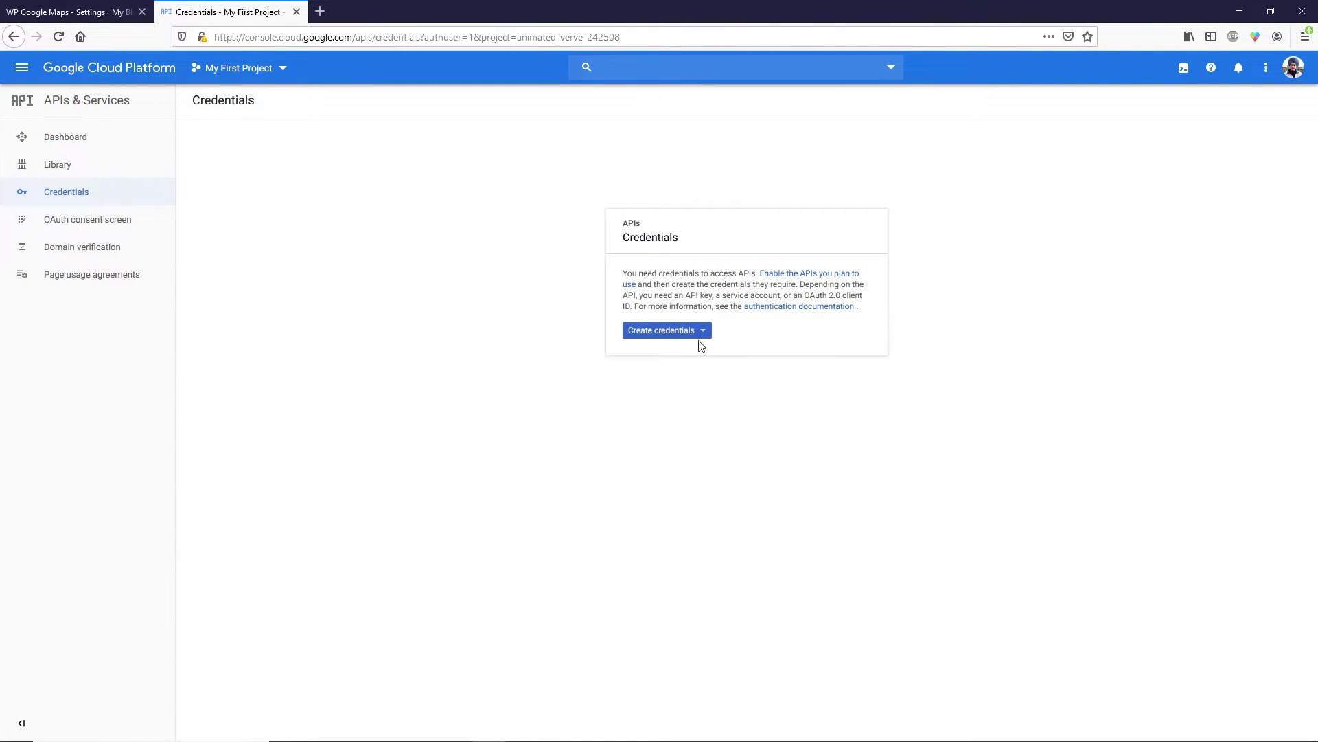
{"action": "left_click", "coordinate": [702, 336]}
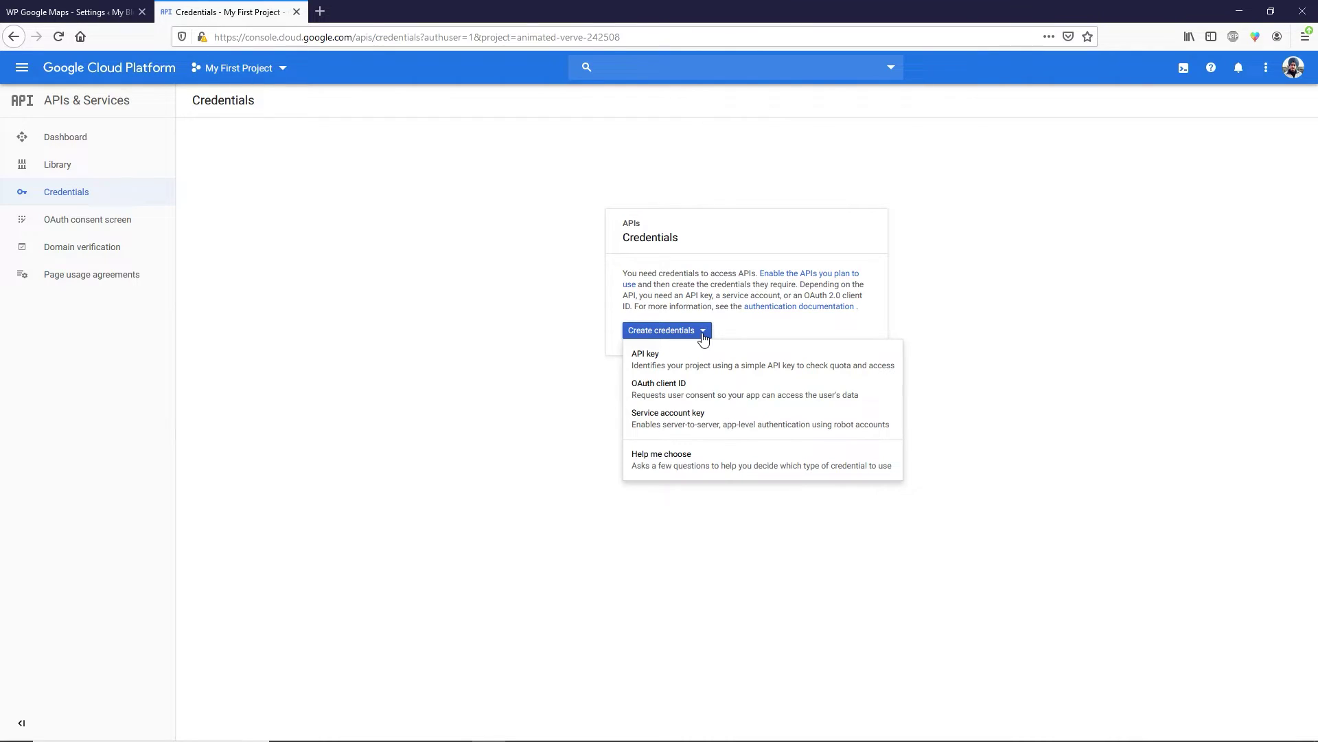
{"action": "left_click", "coordinate": [646, 364]}
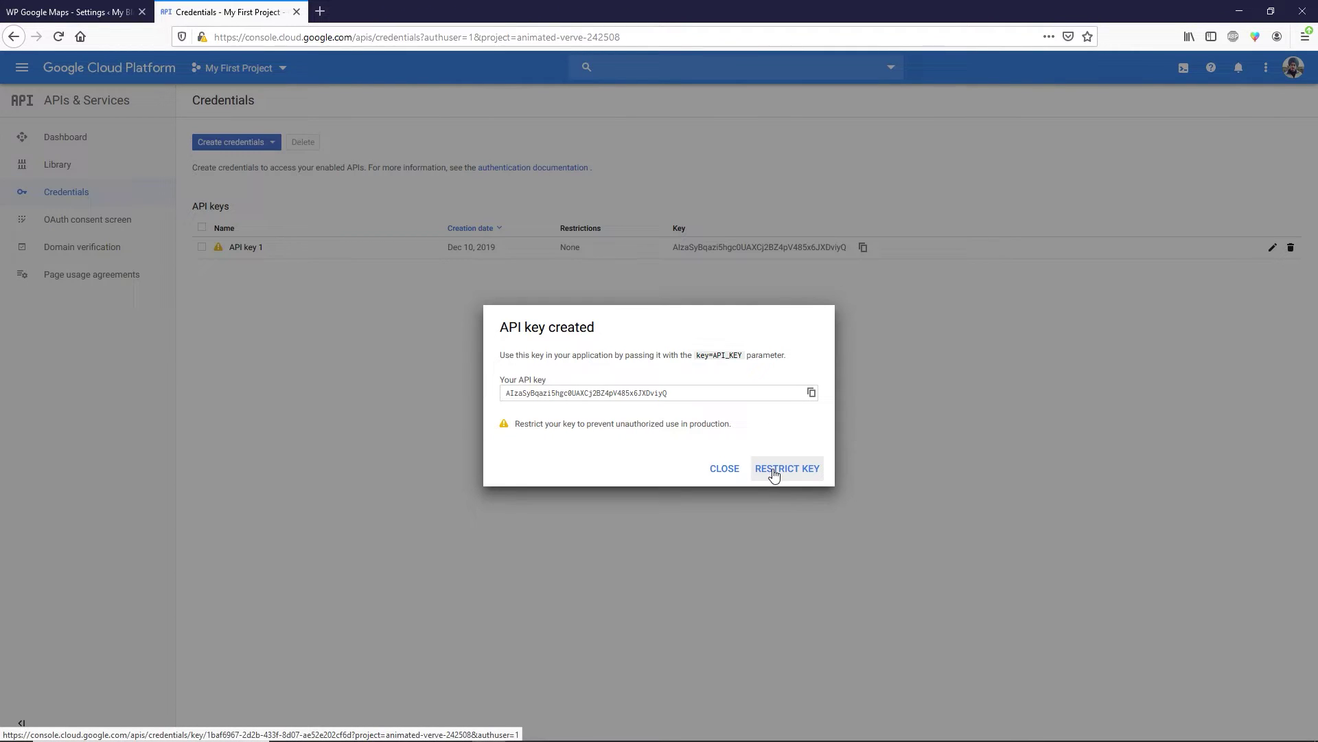
Step: Open the new key's restrictions, limit it to HTTP referrers (web sites) and start a new website restriction item
{"action": "left_click", "coordinate": [801, 473]}
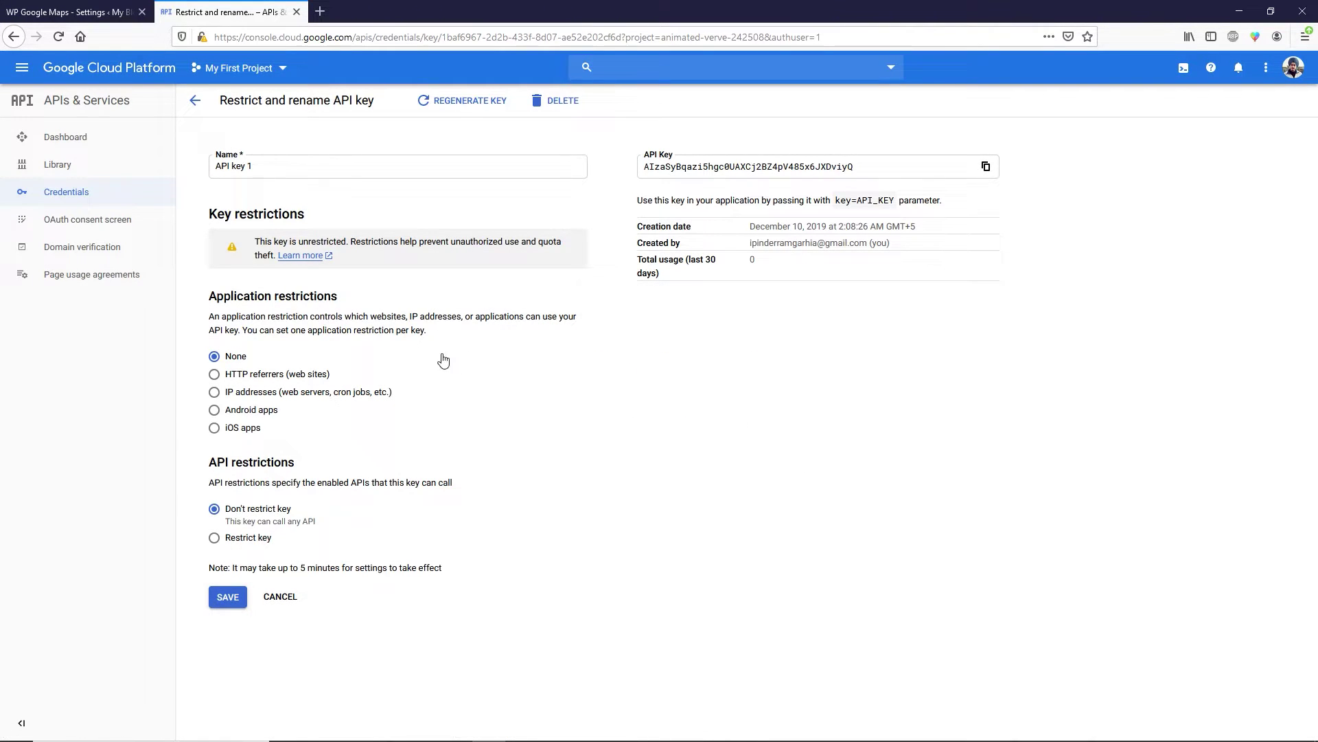
{"action": "left_click", "coordinate": [230, 377]}
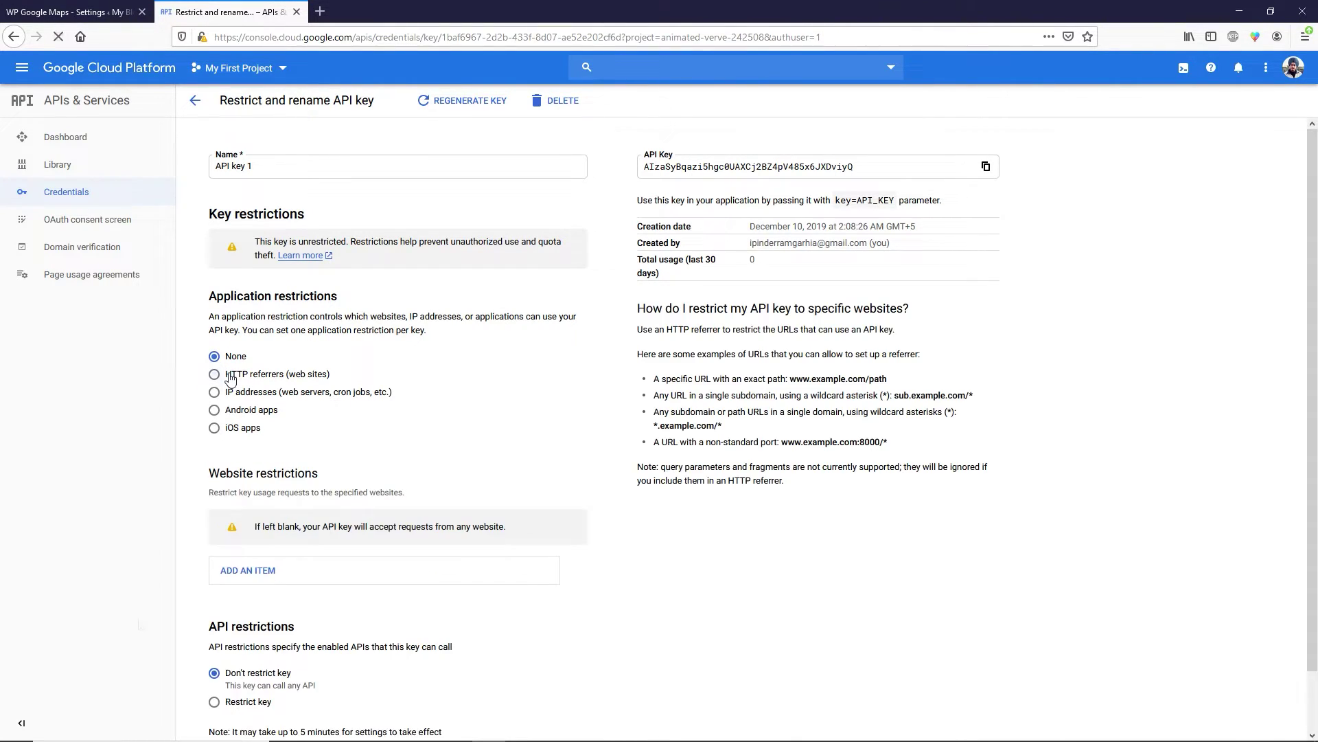
{"action": "left_click", "coordinate": [249, 577]}
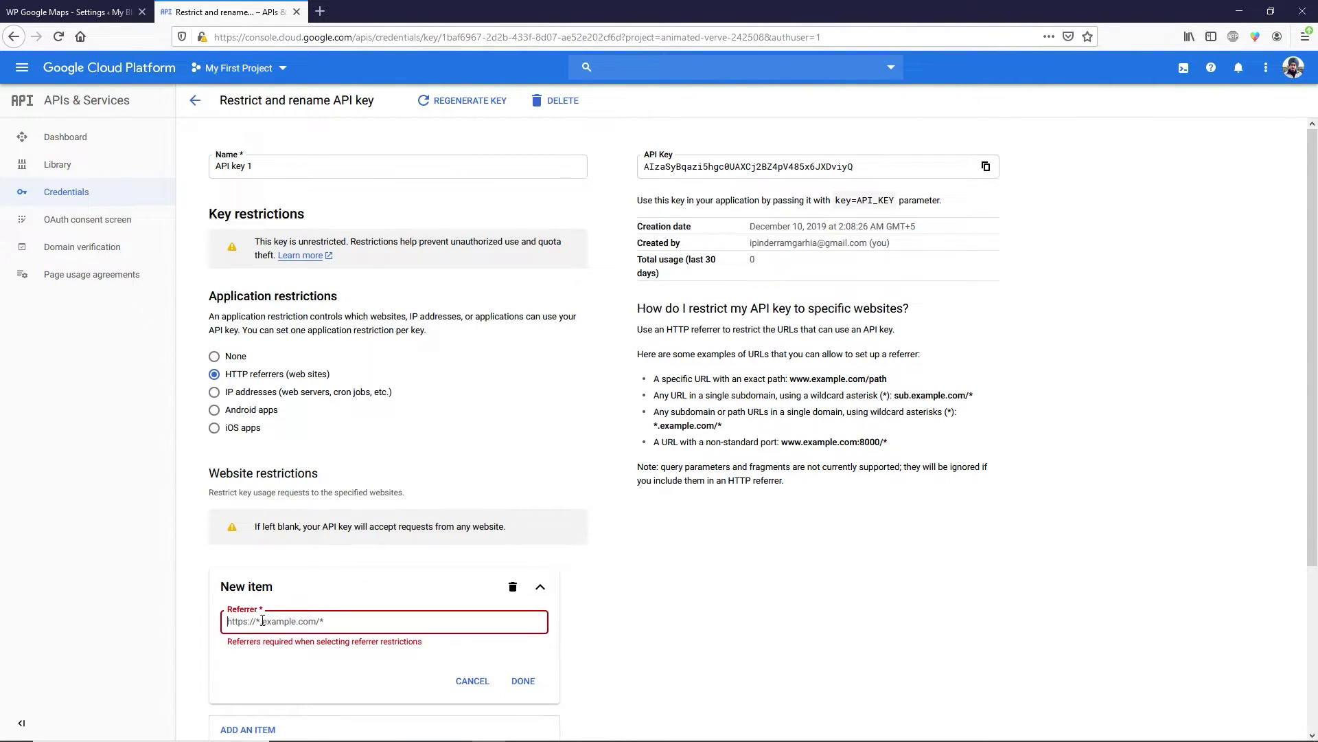
Step: Copy the domain hostbillo.com from the WordPress site's address and return to the API key restrictions
{"action": "left_click", "coordinate": [54, 9]}
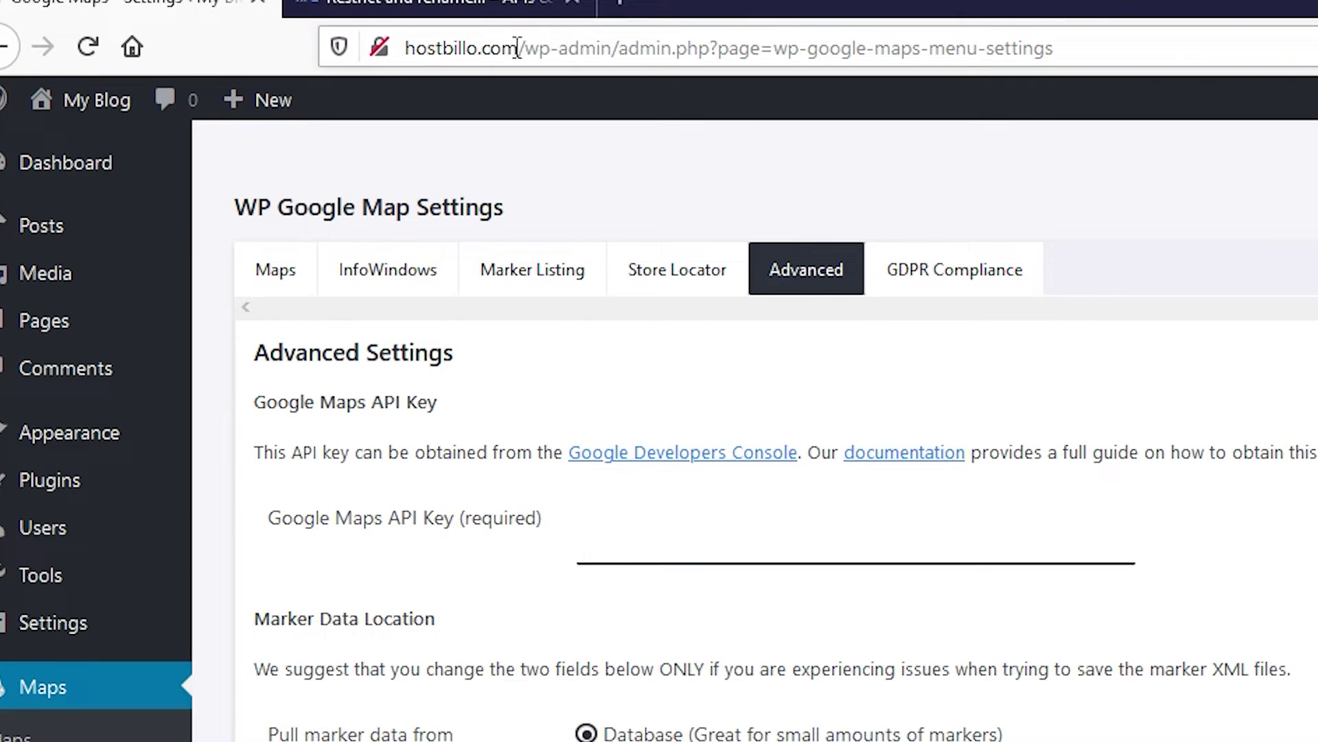
{"action": "left_click_drag", "start_coordinate": [270, 37], "coordinate": [213, 39]}
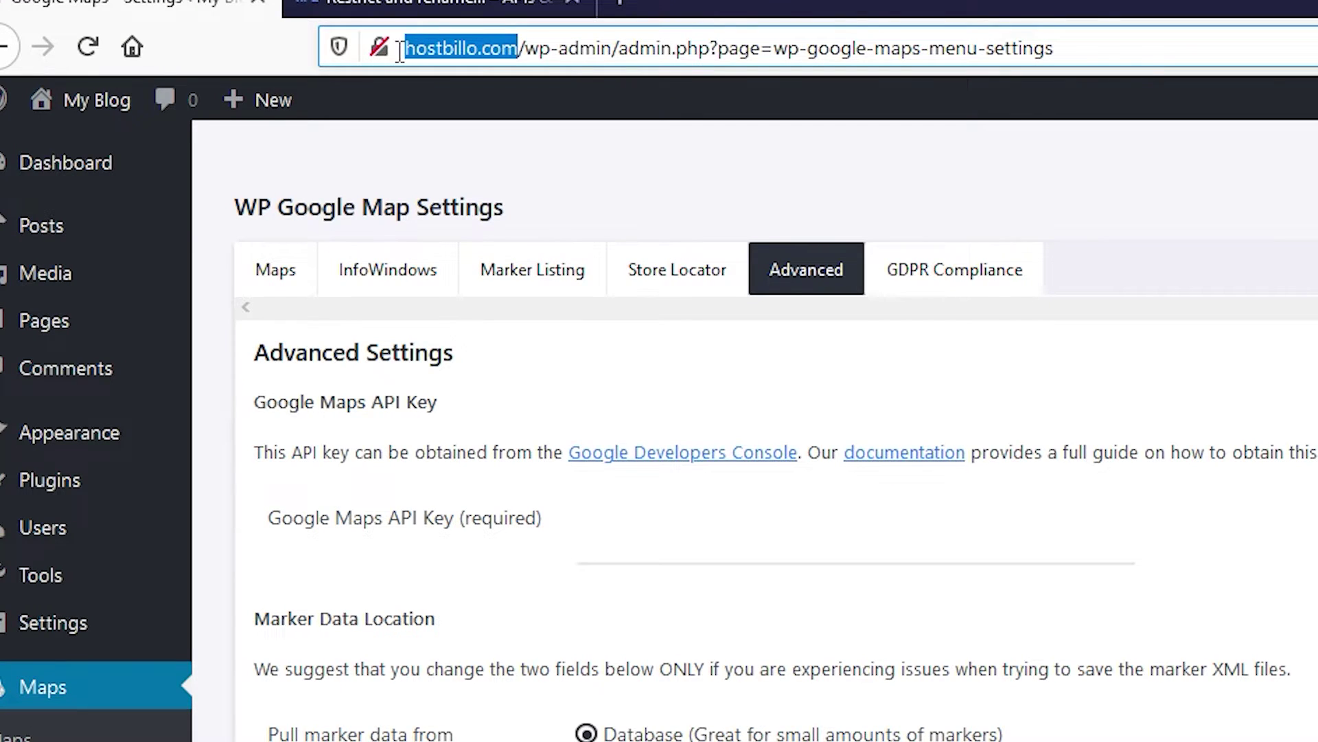
{"action": "right_click", "coordinate": [422, 46]}
{"action": "left_click", "coordinate": [456, 141]}
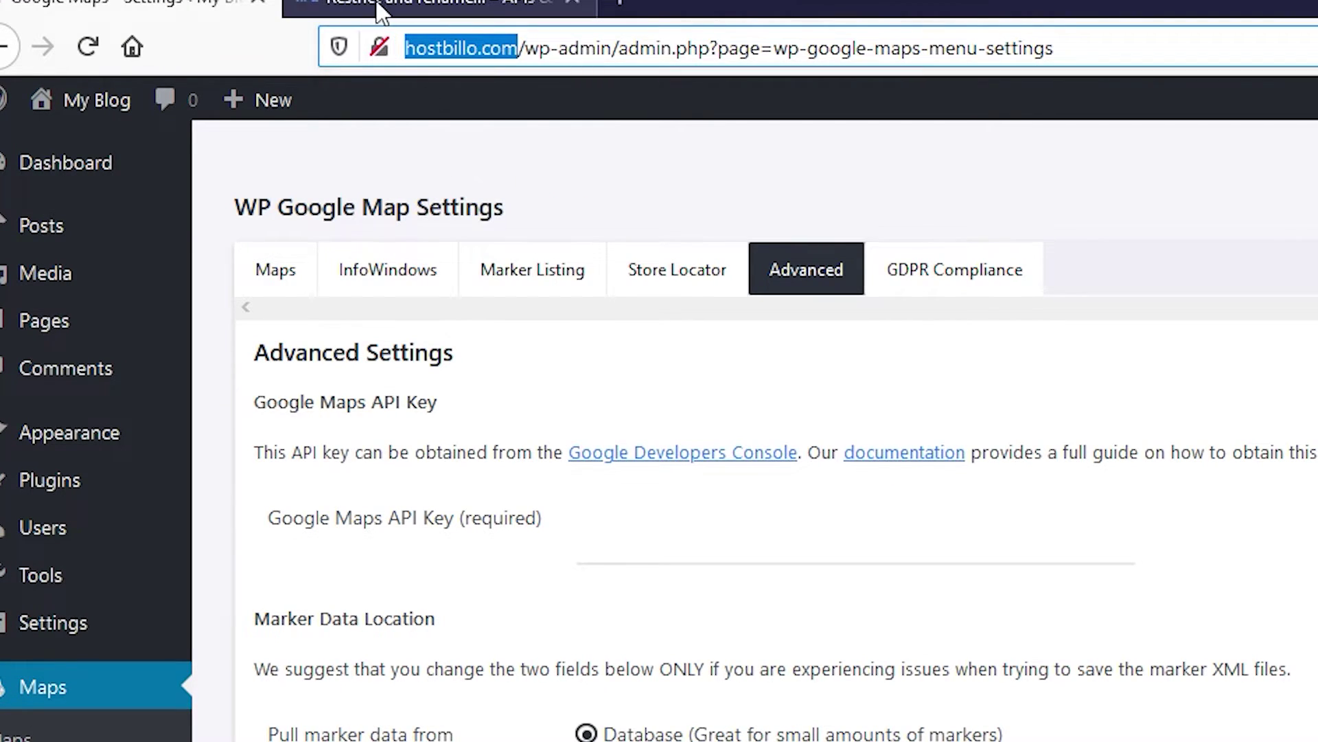
{"action": "left_click", "coordinate": [381, 10]}
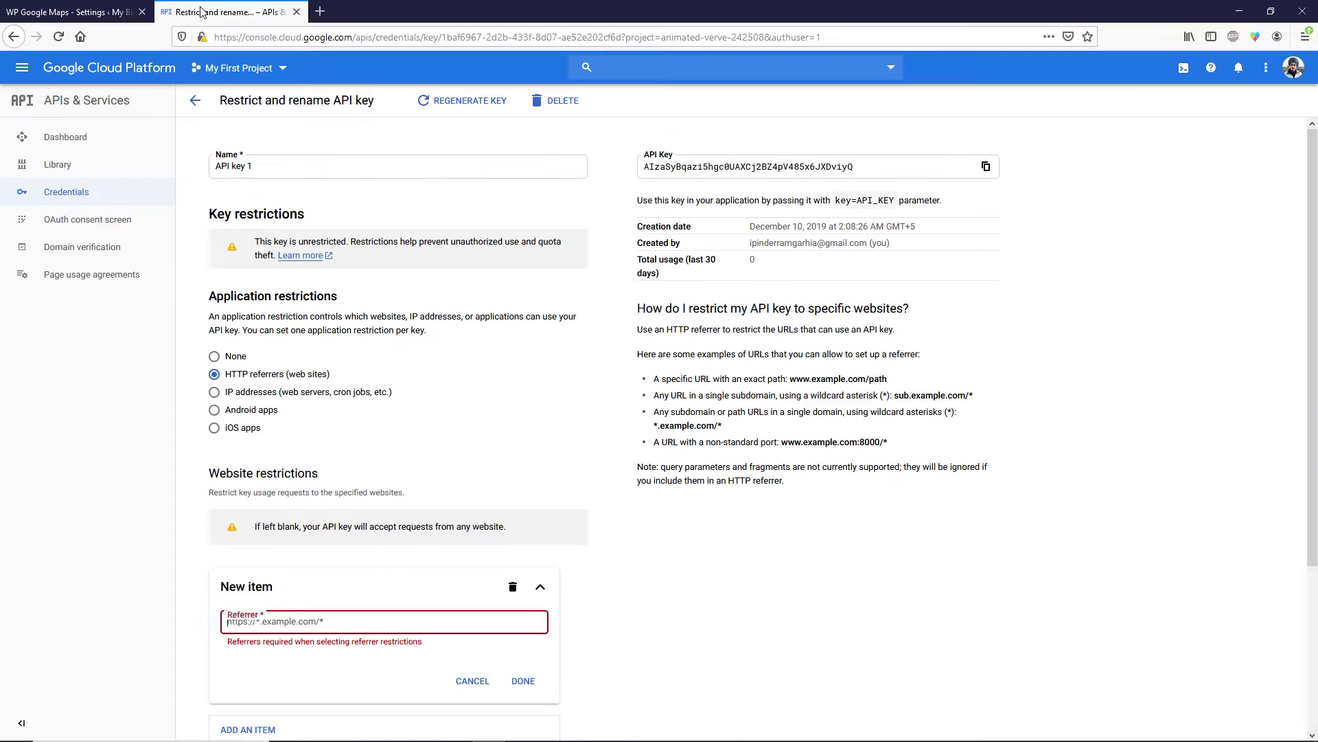
{"action": "right_click", "coordinate": [252, 622]}
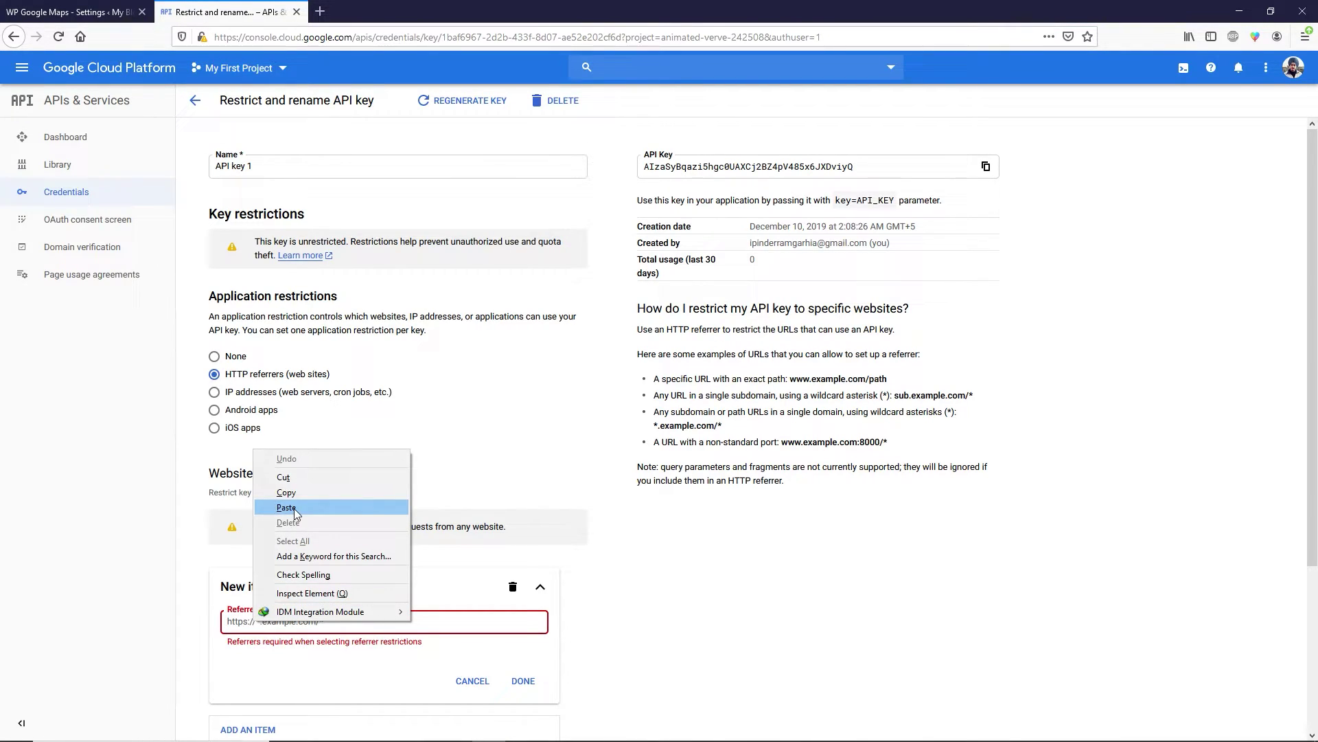
{"action": "left_click", "coordinate": [294, 509]}
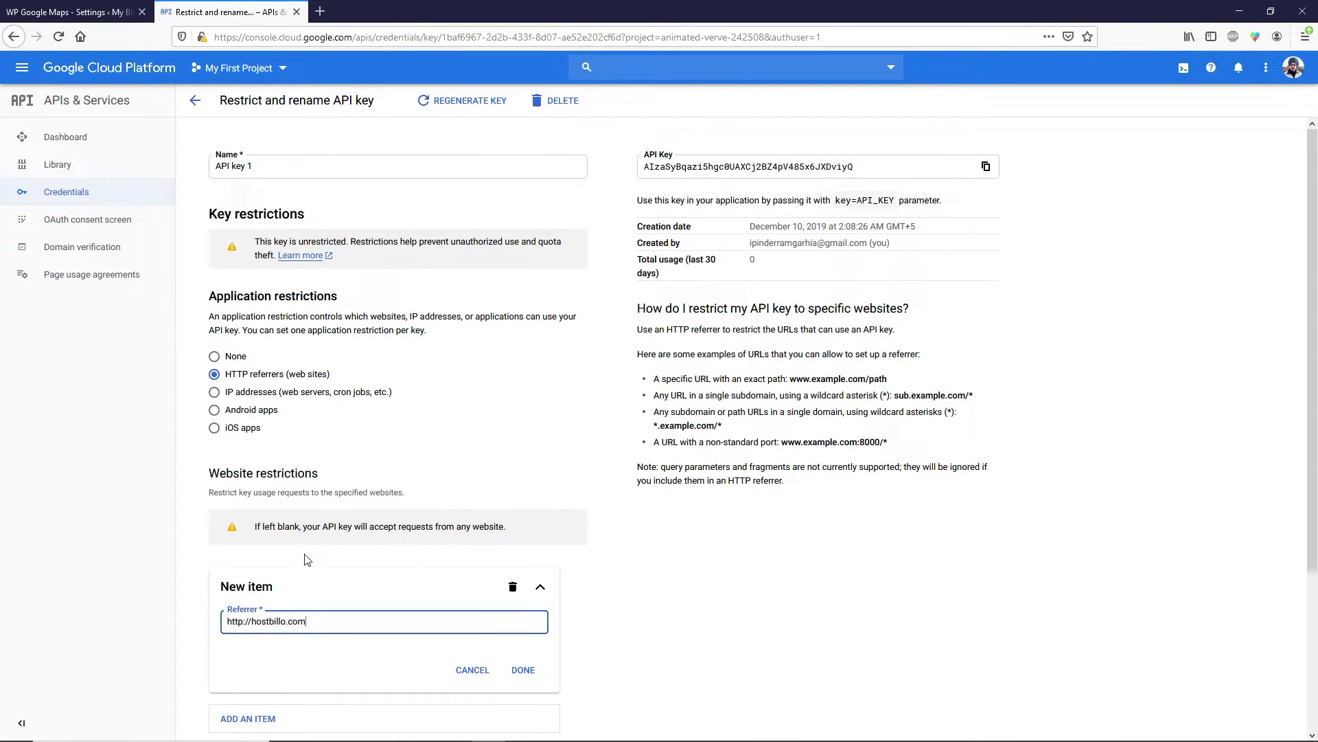
{"action": "left_click", "coordinate": [522, 670]}
{"action": "scroll", "coordinate": [610, 584], "scroll_direction": "down", "scroll_amount": 2}
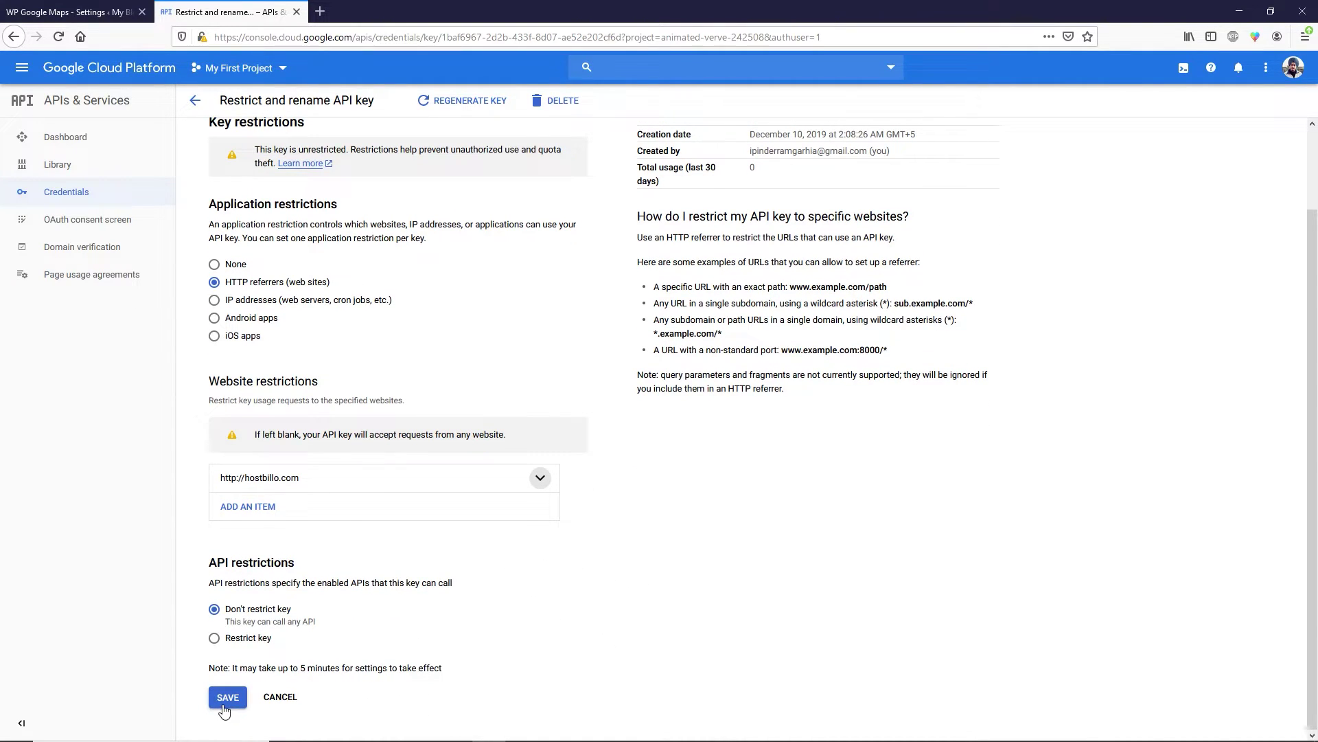
{"action": "left_click", "coordinate": [228, 698]}
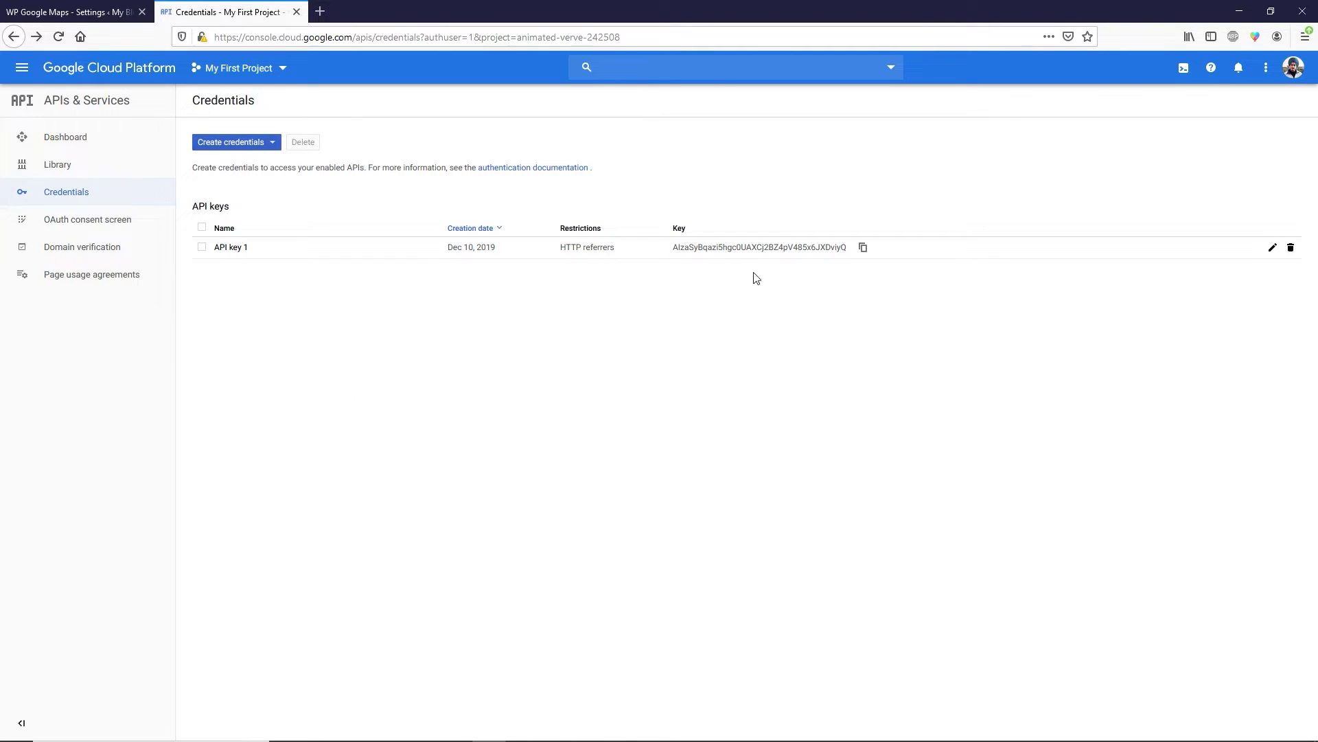
Step: Copy the API key into the required Google Maps API Key field of the WP Google Maps advanced settings and save them
{"action": "left_click", "coordinate": [864, 248]}
{"action": "left_click", "coordinate": [87, 9]}
{"action": "left_click", "coordinate": [335, 282]}
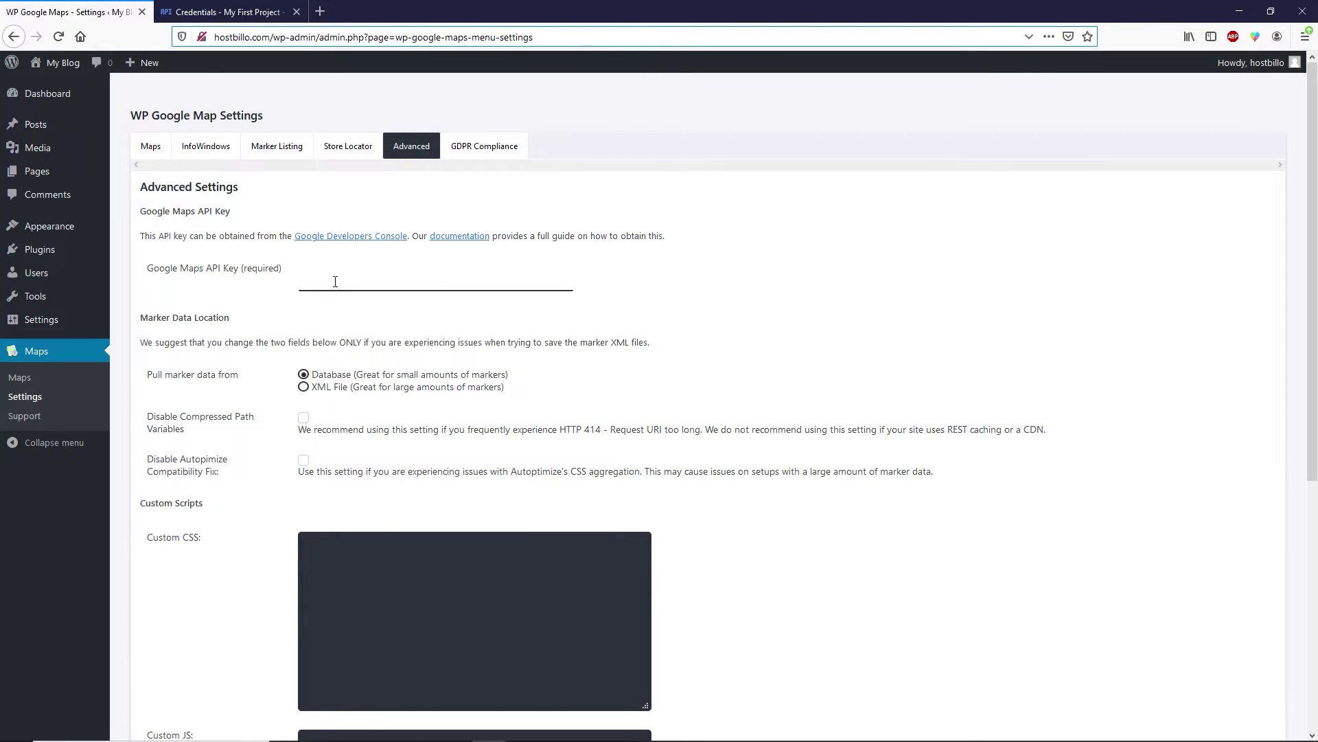
{"action": "right_click", "coordinate": [335, 282]}
{"action": "left_click", "coordinate": [369, 343]}
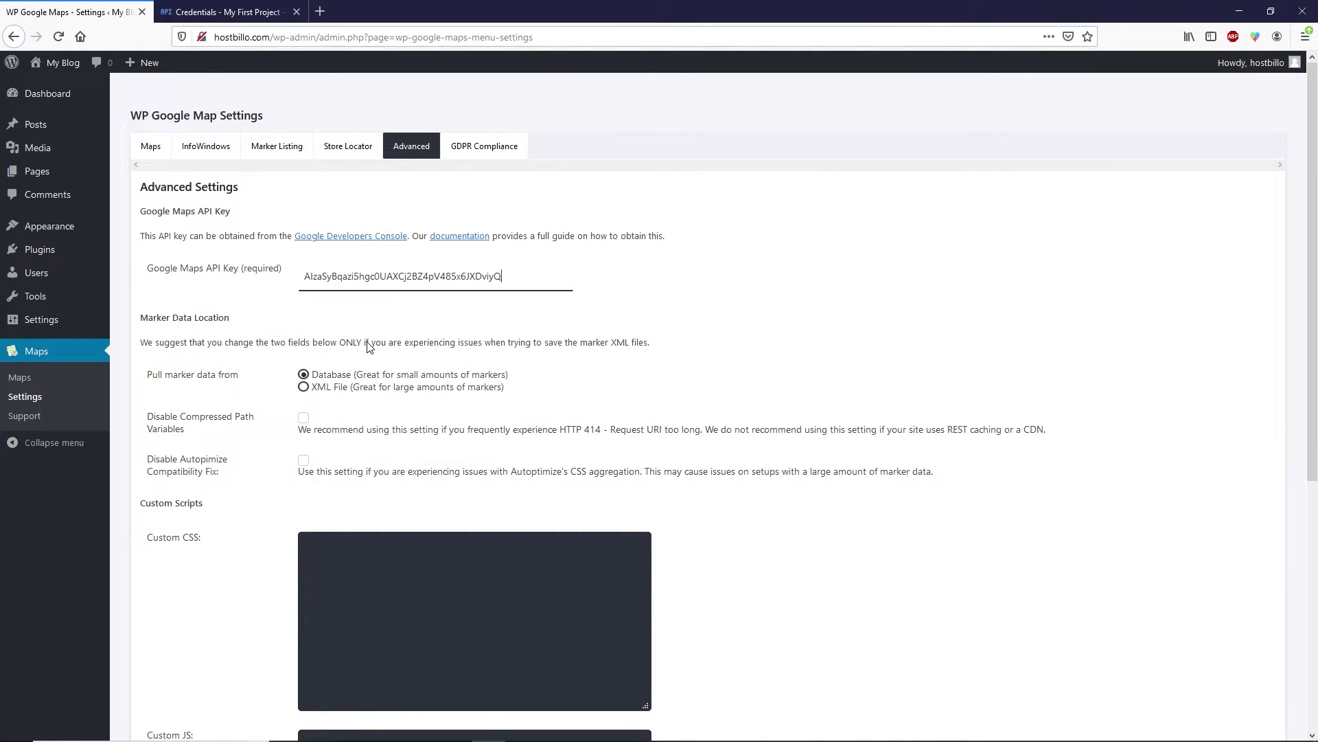
{"action": "scroll", "coordinate": [205, 391], "scroll_direction": "down", "scroll_amount": 5}
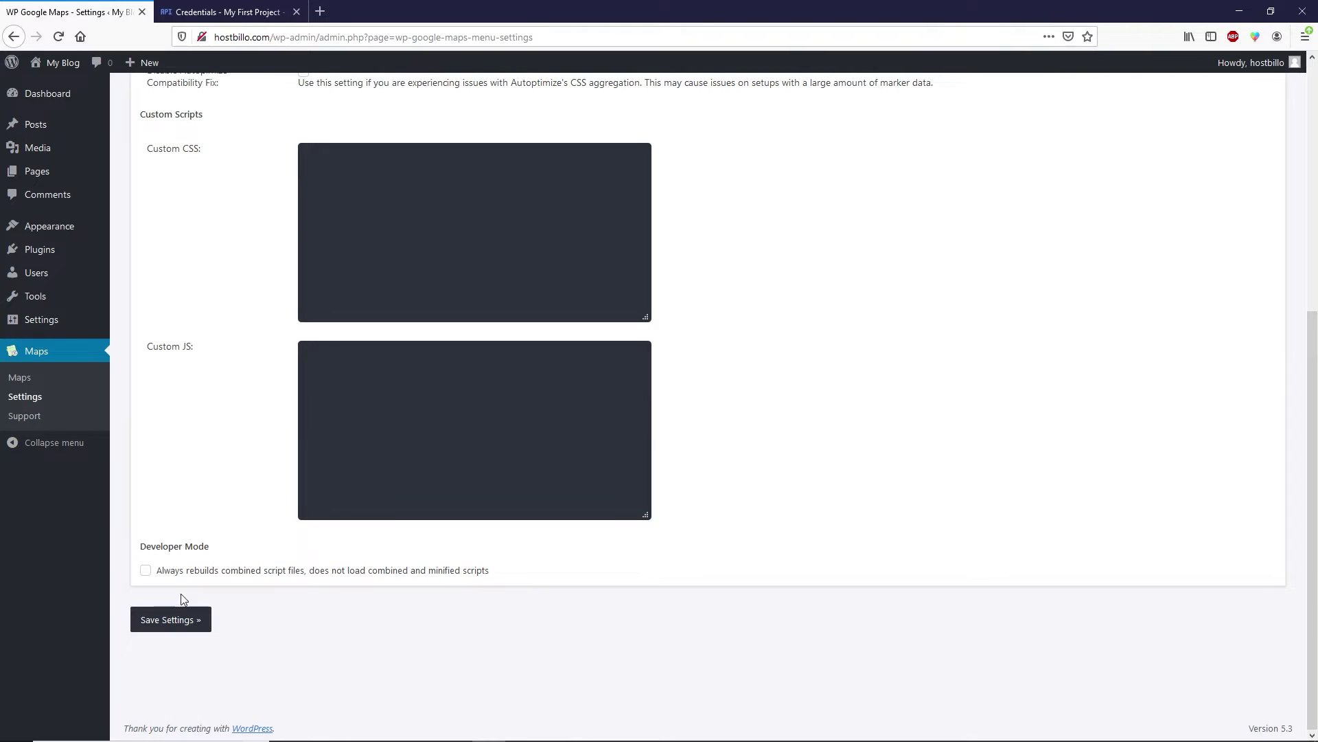
{"action": "left_click", "coordinate": [171, 621]}
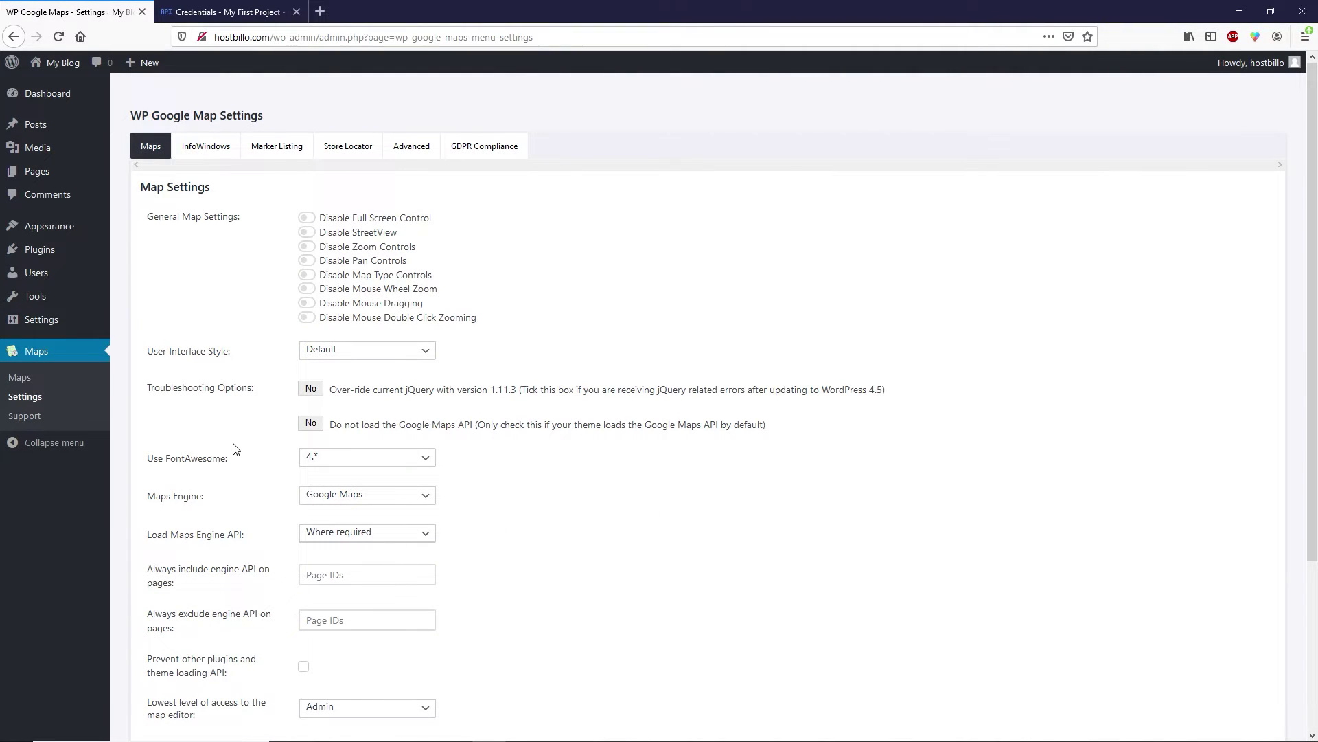
Step: Open "My first map" from the plugin's map list for editing
{"action": "left_click", "coordinate": [25, 380]}
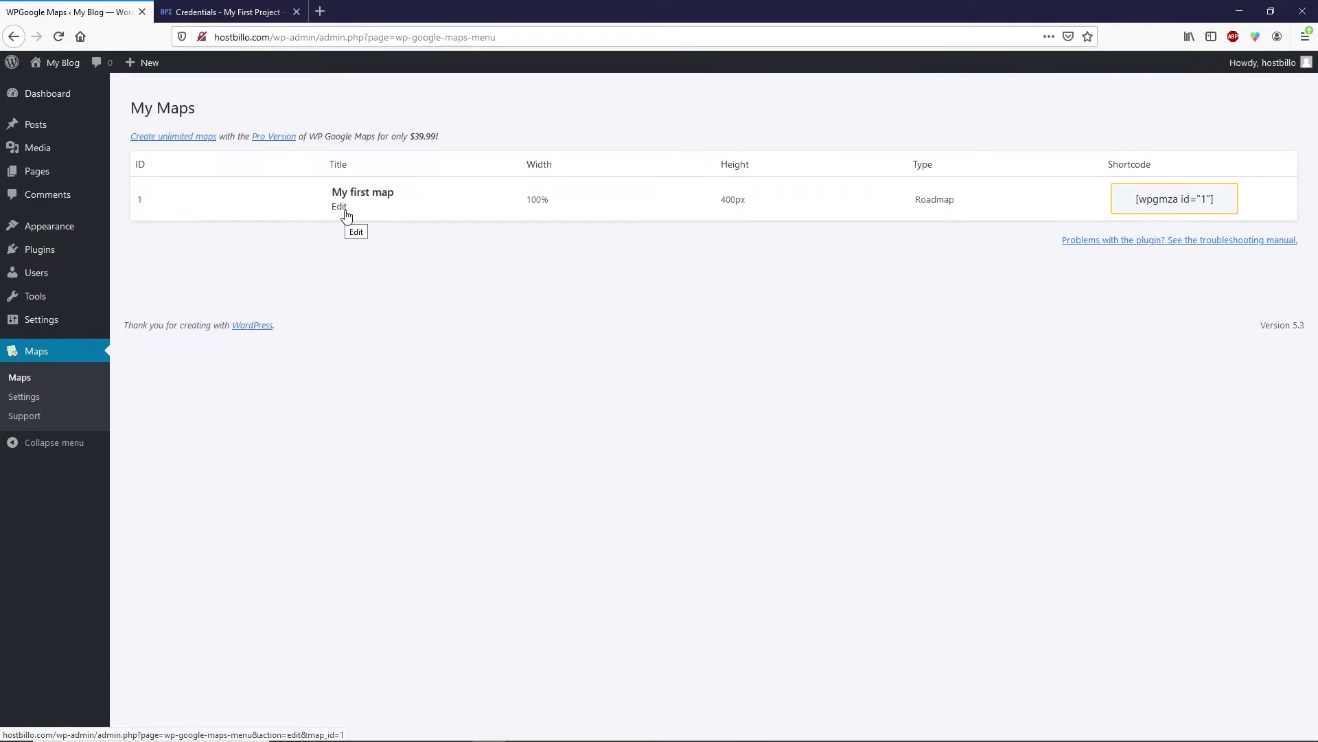
{"action": "left_click", "coordinate": [343, 210]}
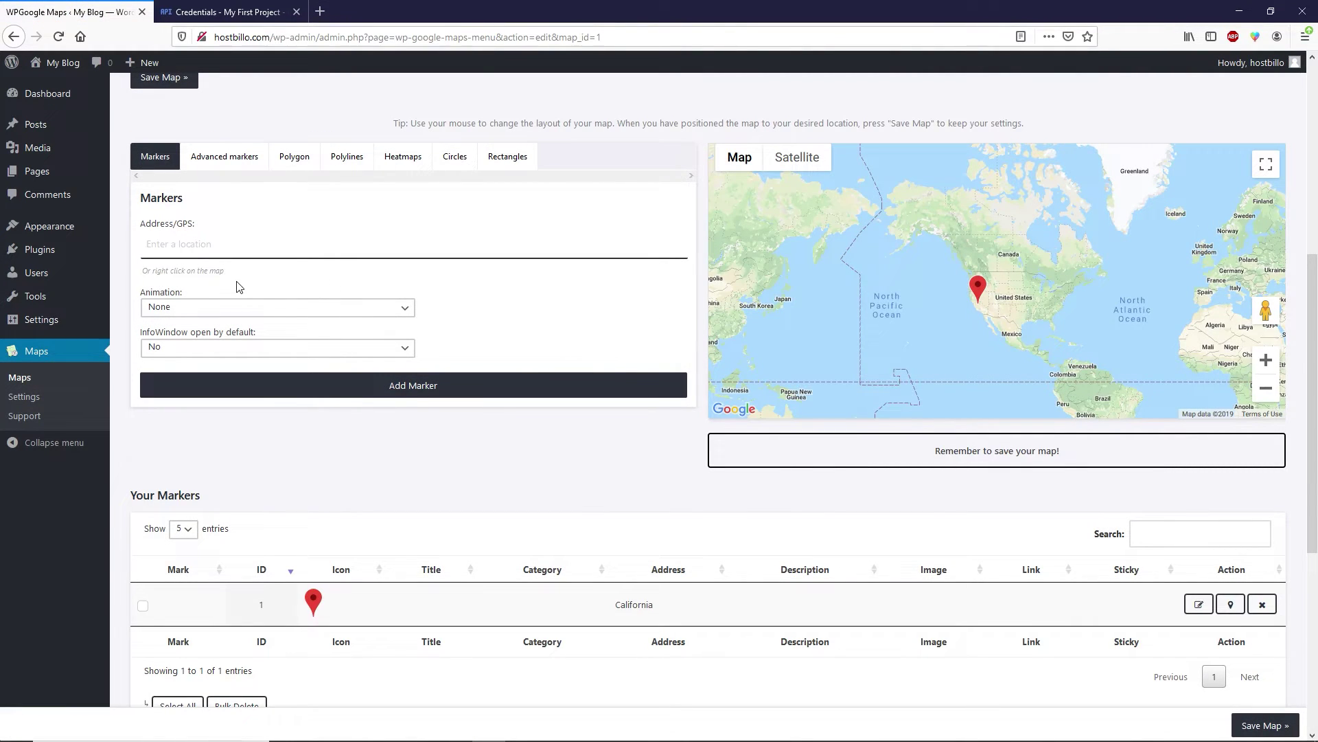
Step: Try to set the new marker's address to Ahmedgarh, Punjab, India, and clear the address again
{"action": "type", "text": "ahmedgarh"}
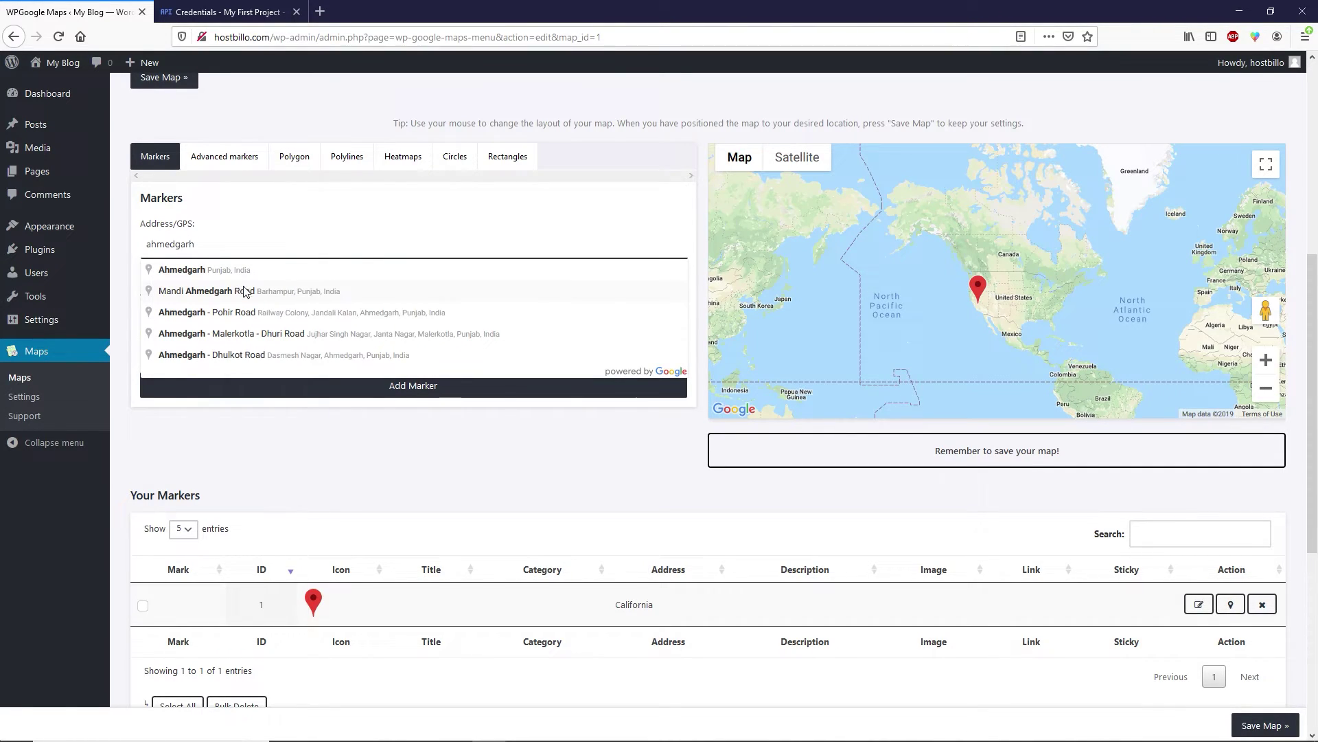
{"action": "left_click", "coordinate": [254, 270]}
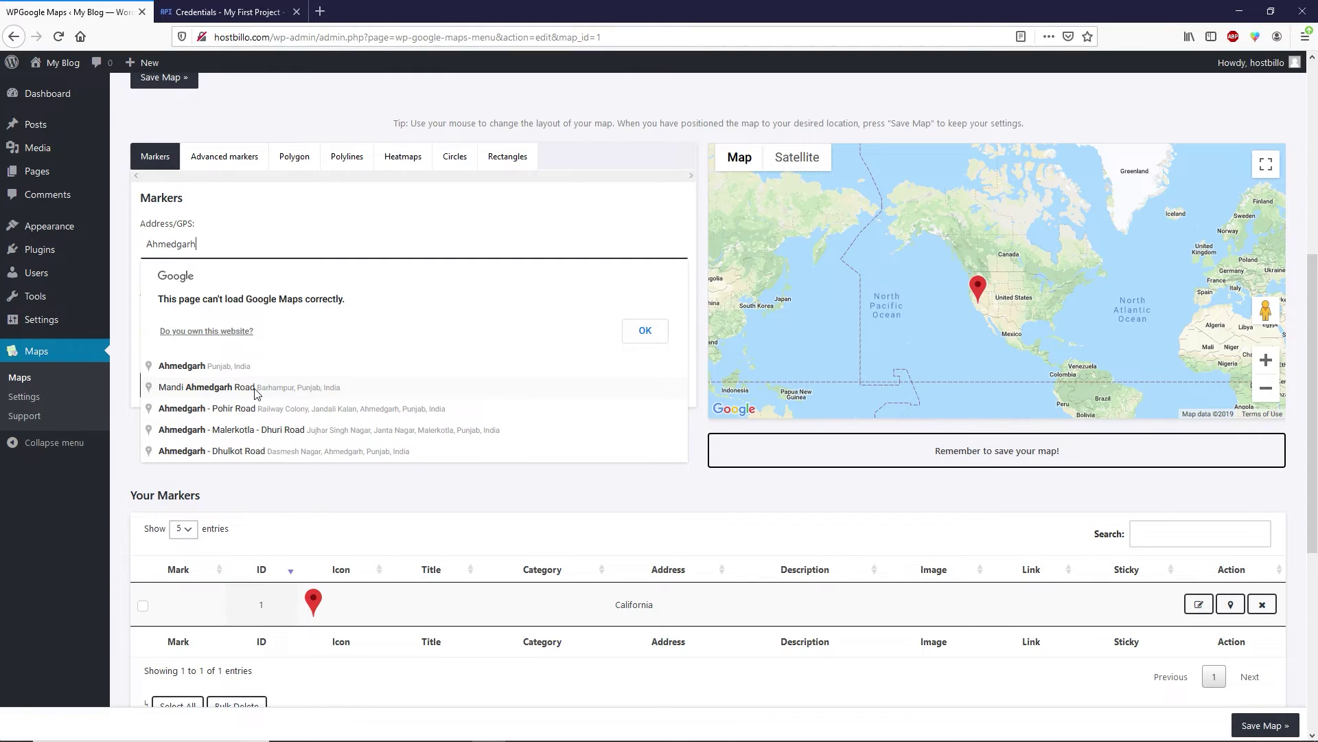
{"action": "left_click_drag", "start_coordinate": [202, 245], "coordinate": [122, 252]}
{"action": "key", "text": "BackSpace"}
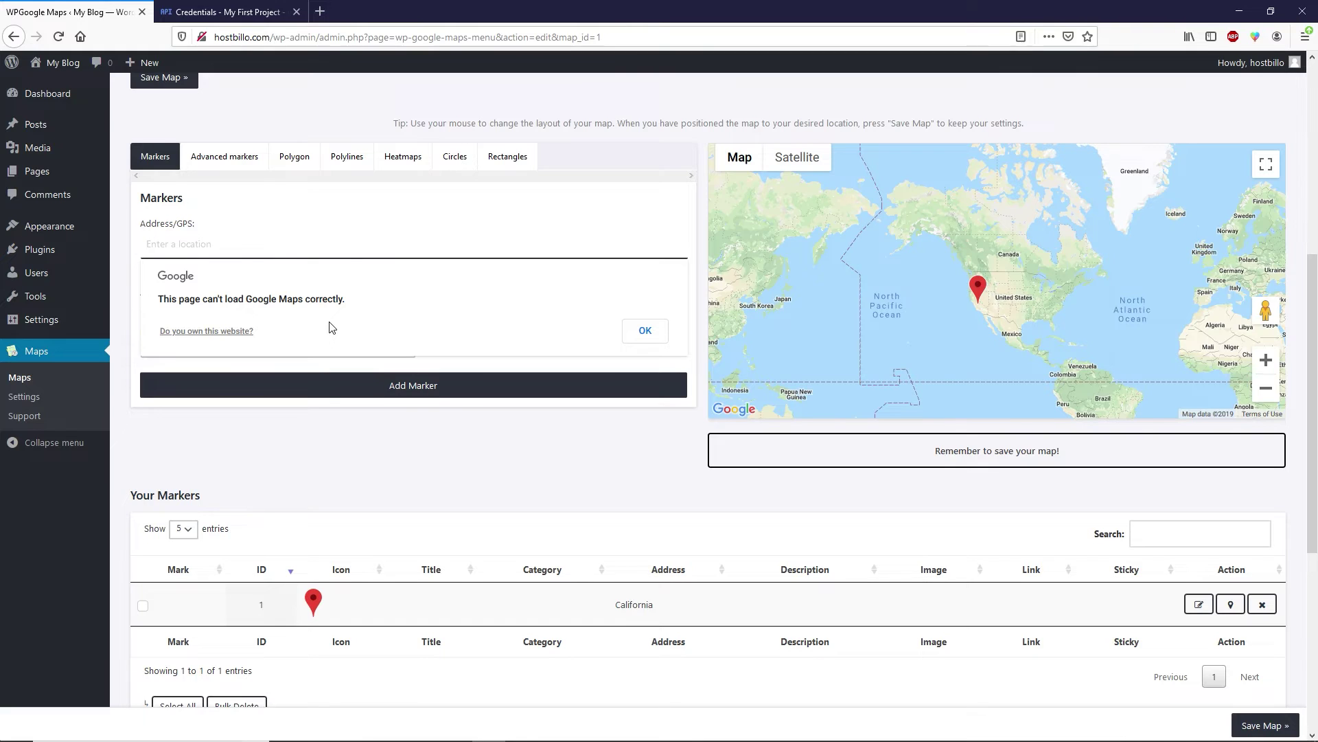
Step: Create a new page titled "Google map" and insert a WP Google Maps block below the title
{"action": "scroll", "coordinate": [330, 328], "scroll_direction": "up", "scroll_amount": 4}
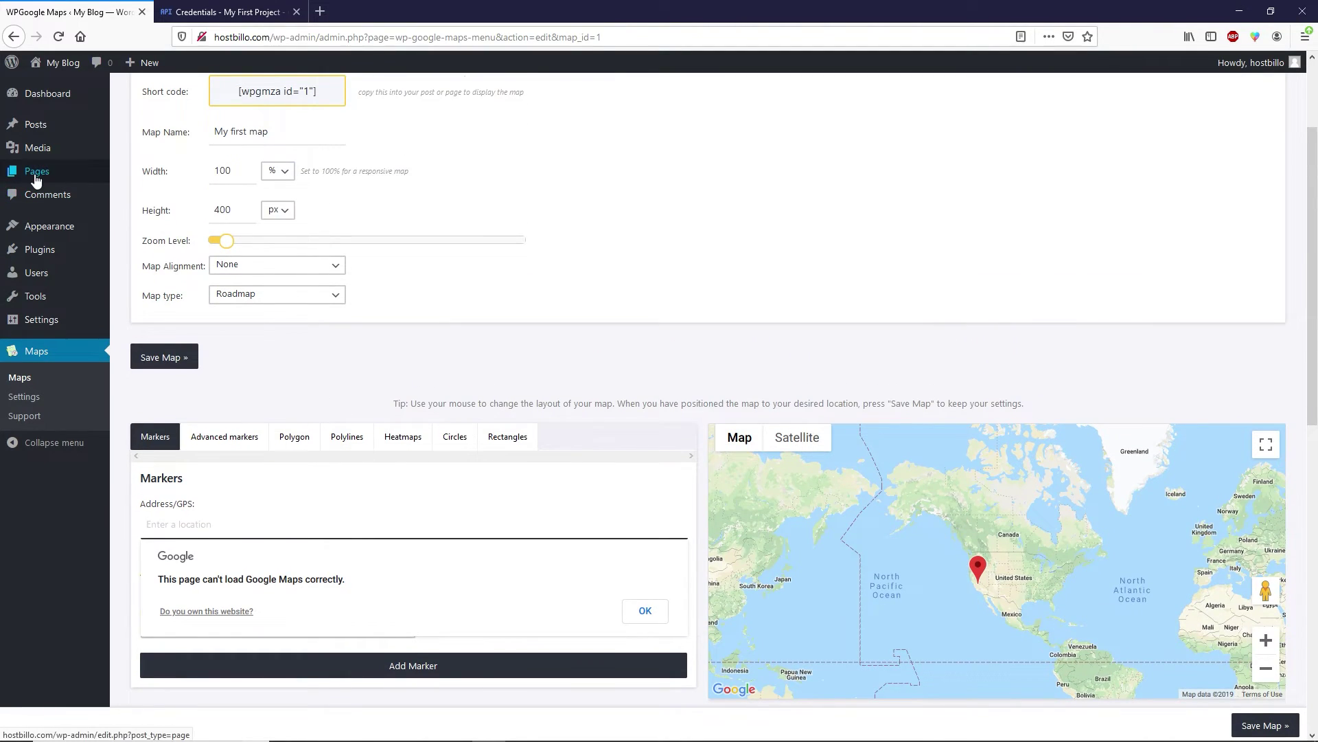
{"action": "mouse_move", "coordinate": [37, 180]}
{"action": "left_click", "coordinate": [141, 193]}
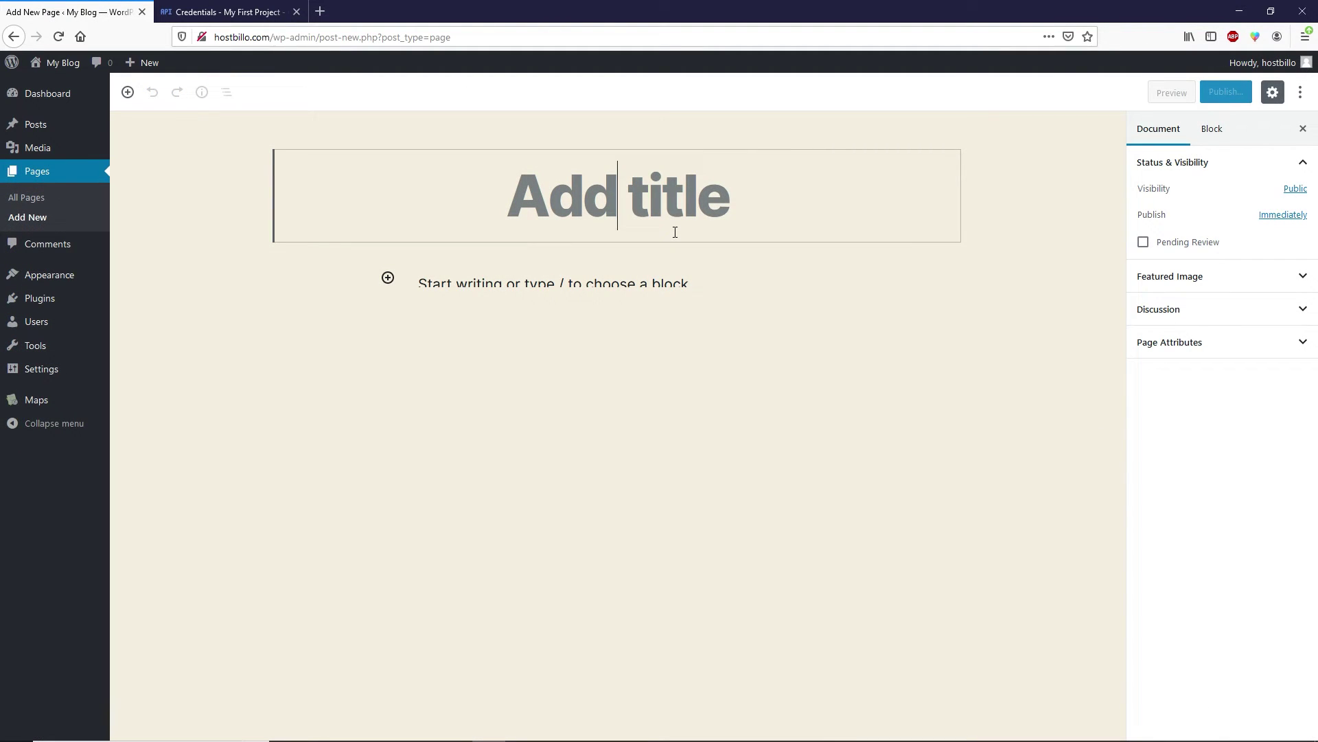
{"action": "type", "text": "Google map"}
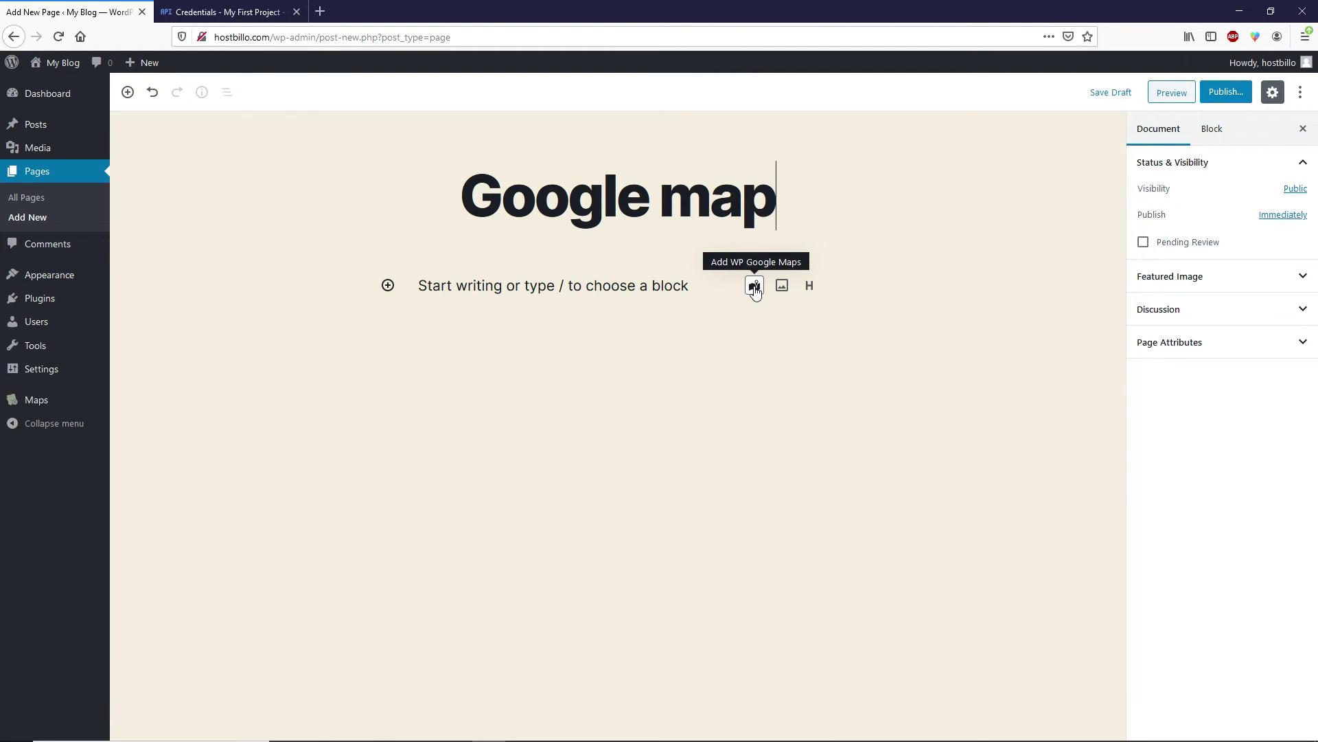
{"action": "left_click", "coordinate": [755, 286]}
Step: Publish the Google map page and open the live page in a new tab to try panning its embedded map
{"action": "left_click", "coordinate": [1222, 94]}
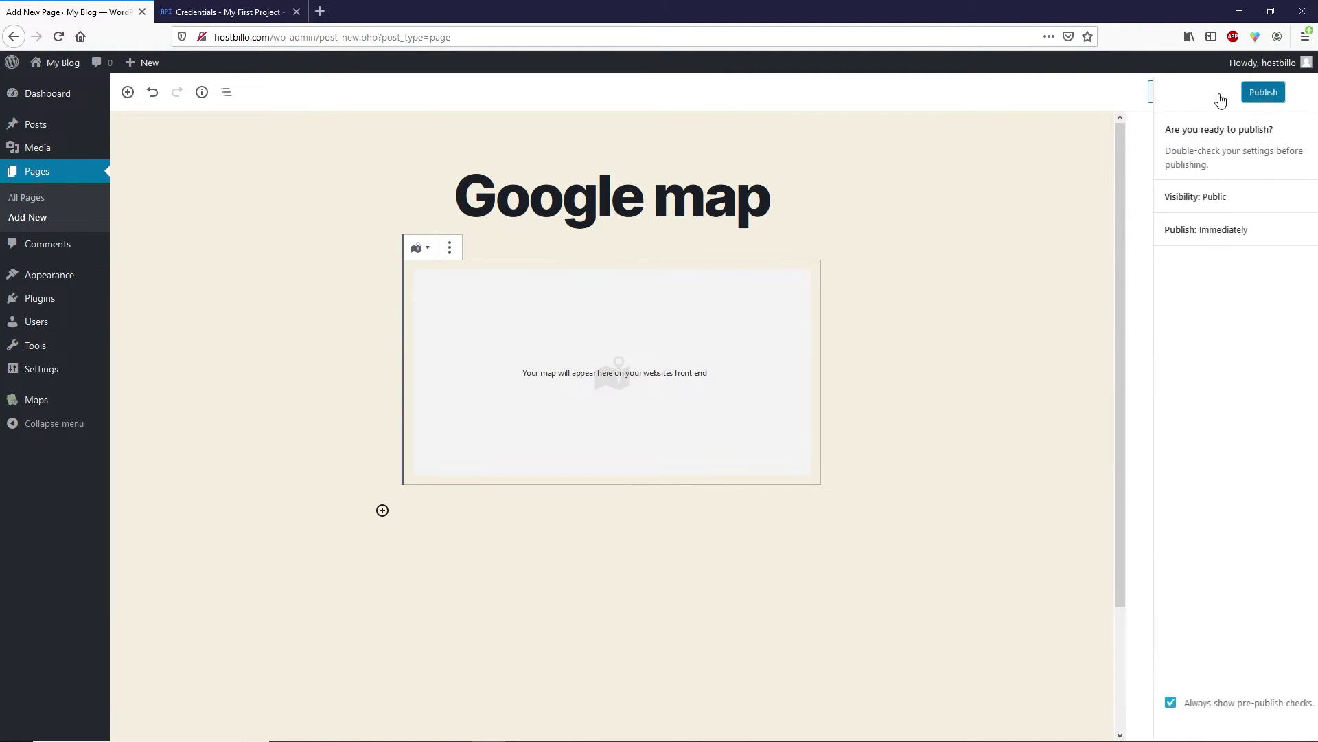
{"action": "left_click", "coordinate": [1234, 93]}
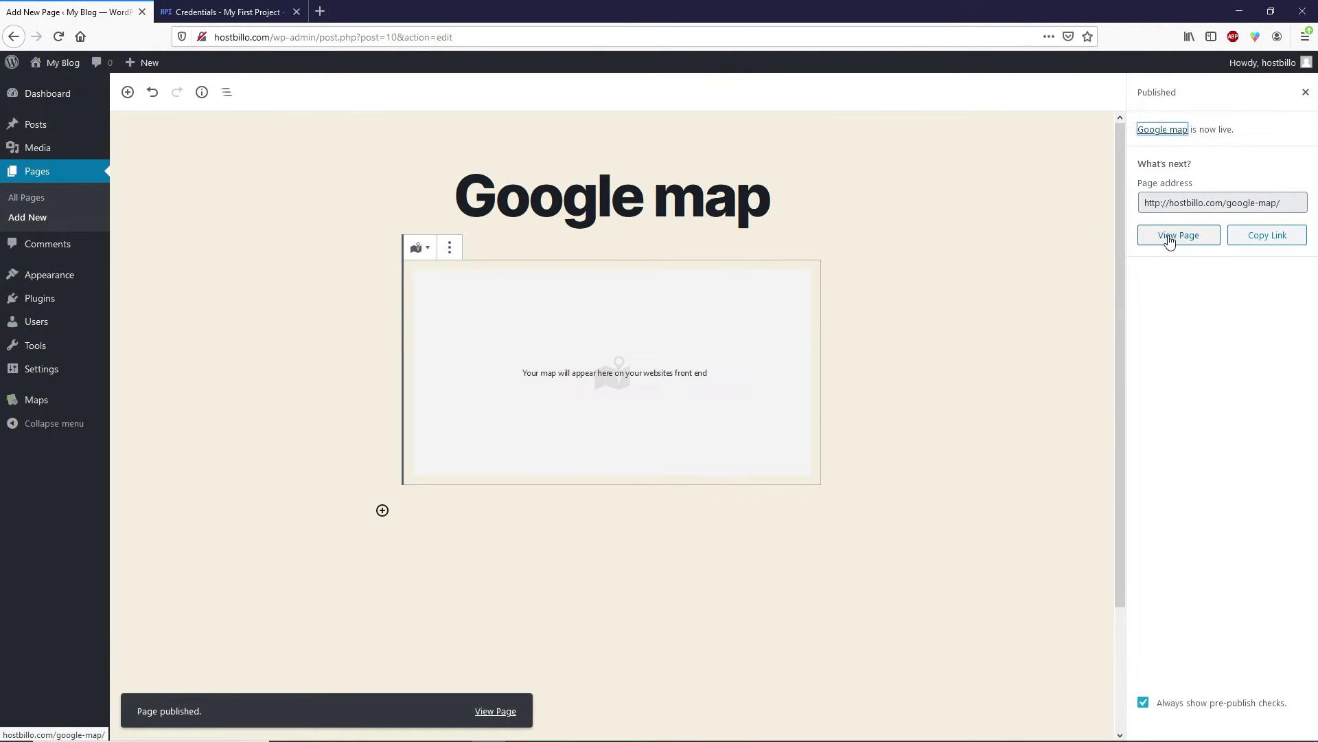
{"action": "right_click", "coordinate": [1177, 241]}
{"action": "left_click", "coordinate": [1178, 246]}
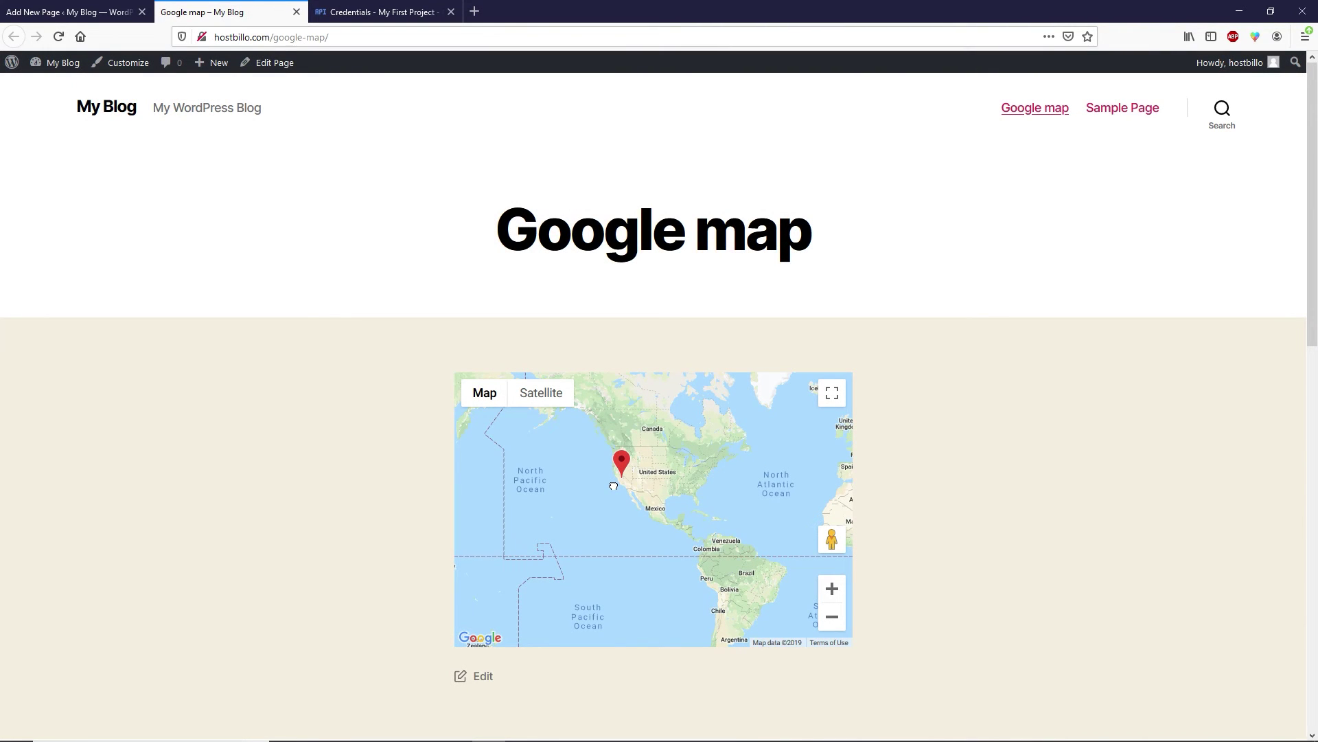
{"action": "left_click_drag", "start_coordinate": [614, 487], "coordinate": [599, 507]}
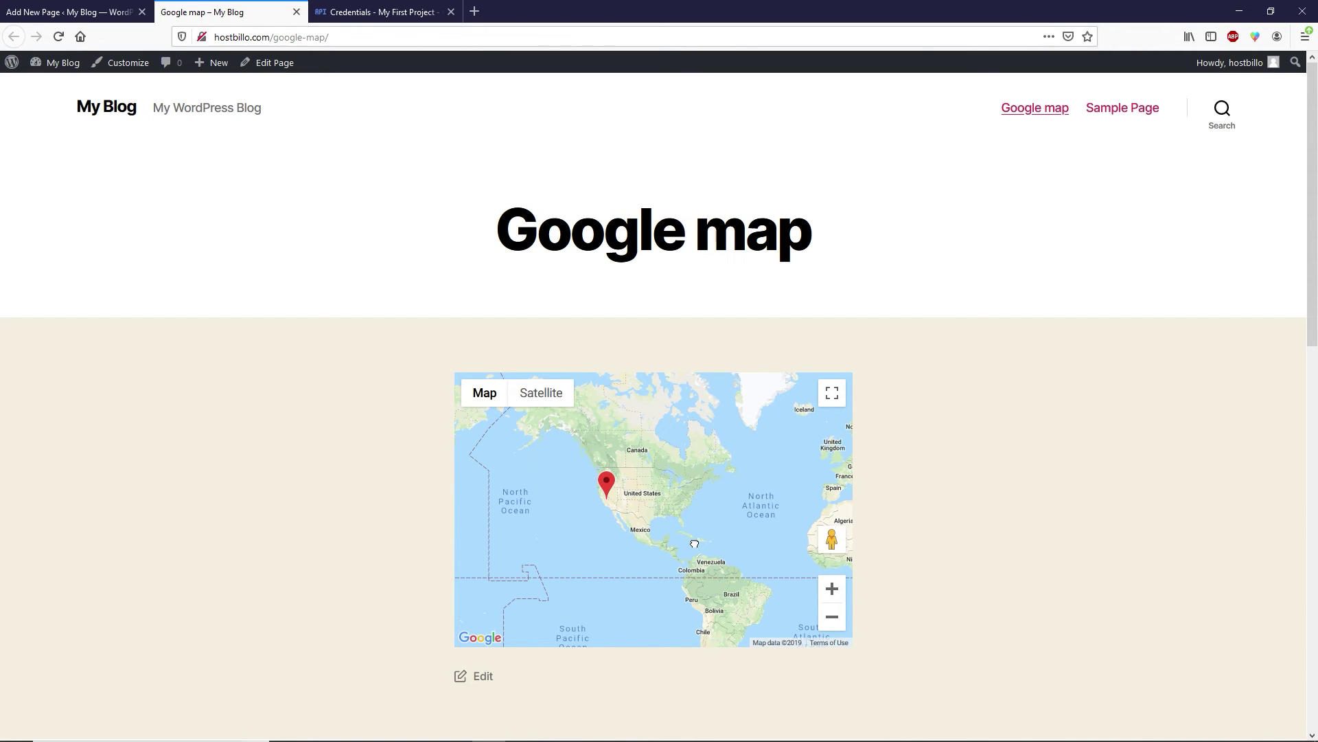
{"action": "mouse_move", "coordinate": [695, 544]}
{"action": "left_mouse_down"}
{"action": "mouse_move", "coordinate": [704, 572]}
{"action": "mouse_move", "coordinate": [693, 533]}
{"action": "left_mouse_up"}
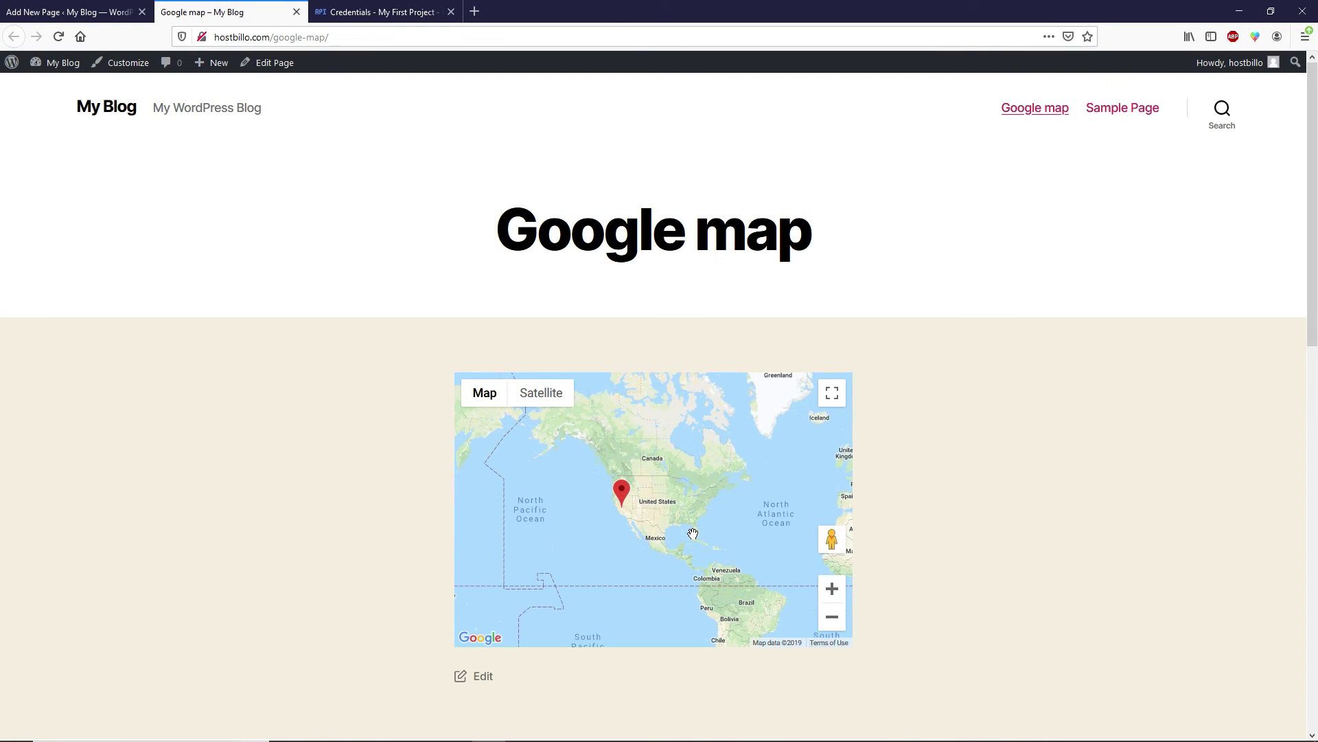